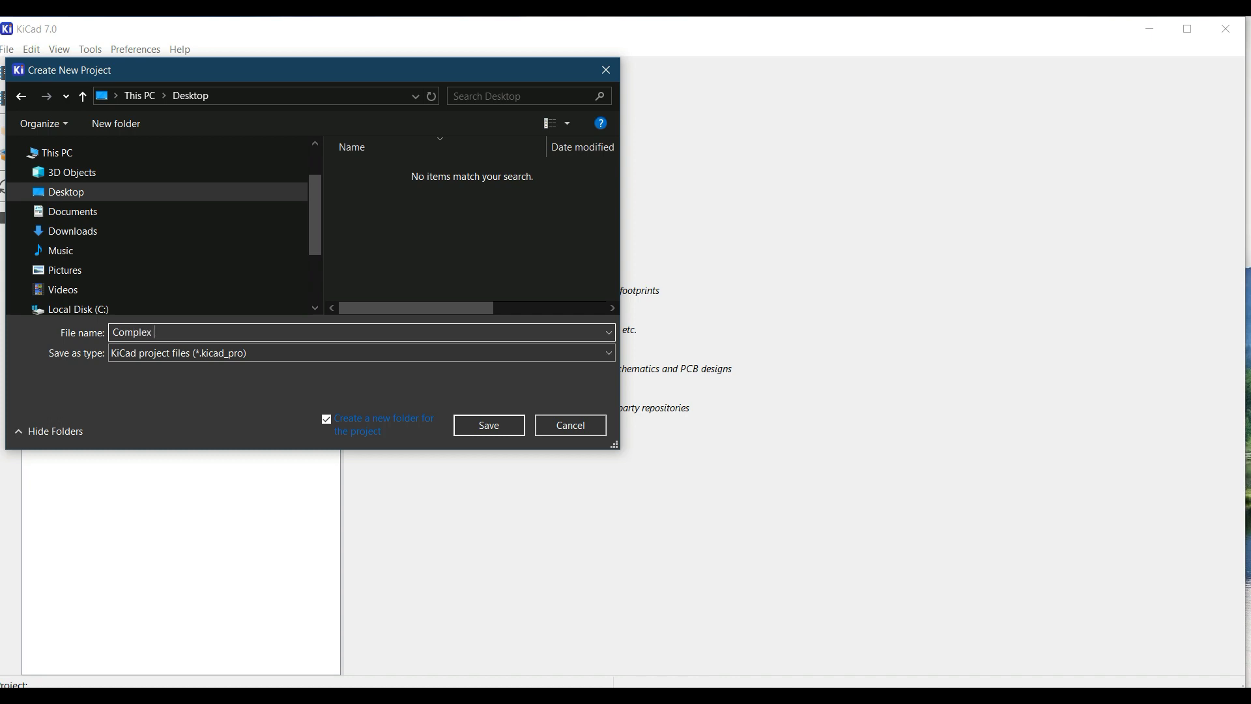
- Create a new project named Complex Schematic on the Desktop and open its schematic file for editing
type("Schemati")
key("BackSpace")
type("ic")
left_click(476, 426)
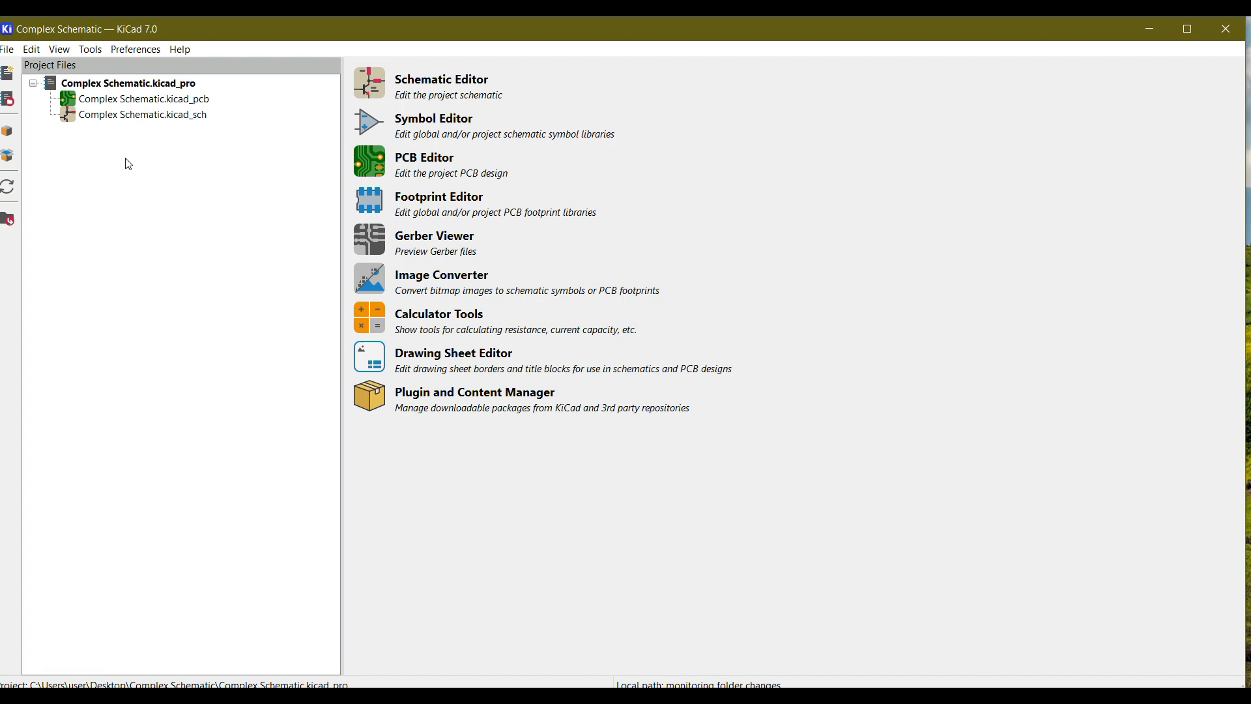
double_click(140, 116)
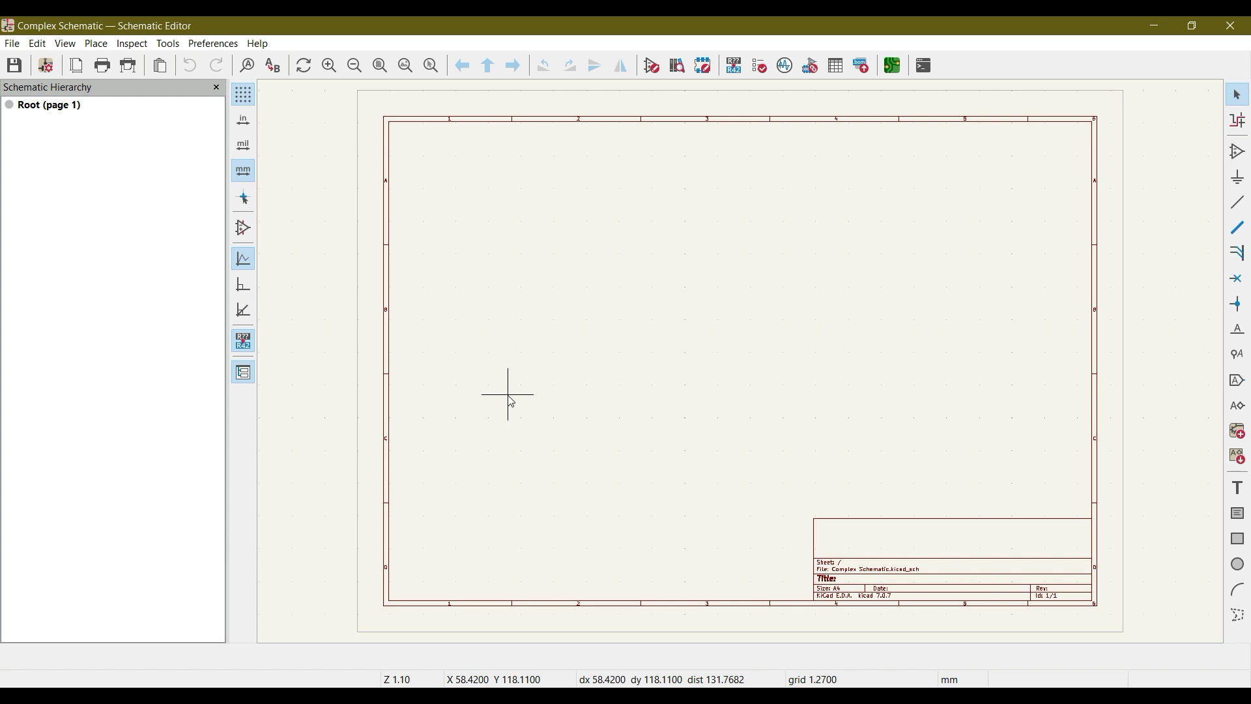
- Review the paper sizes available in the schematic's page settings
left_click(16, 45)
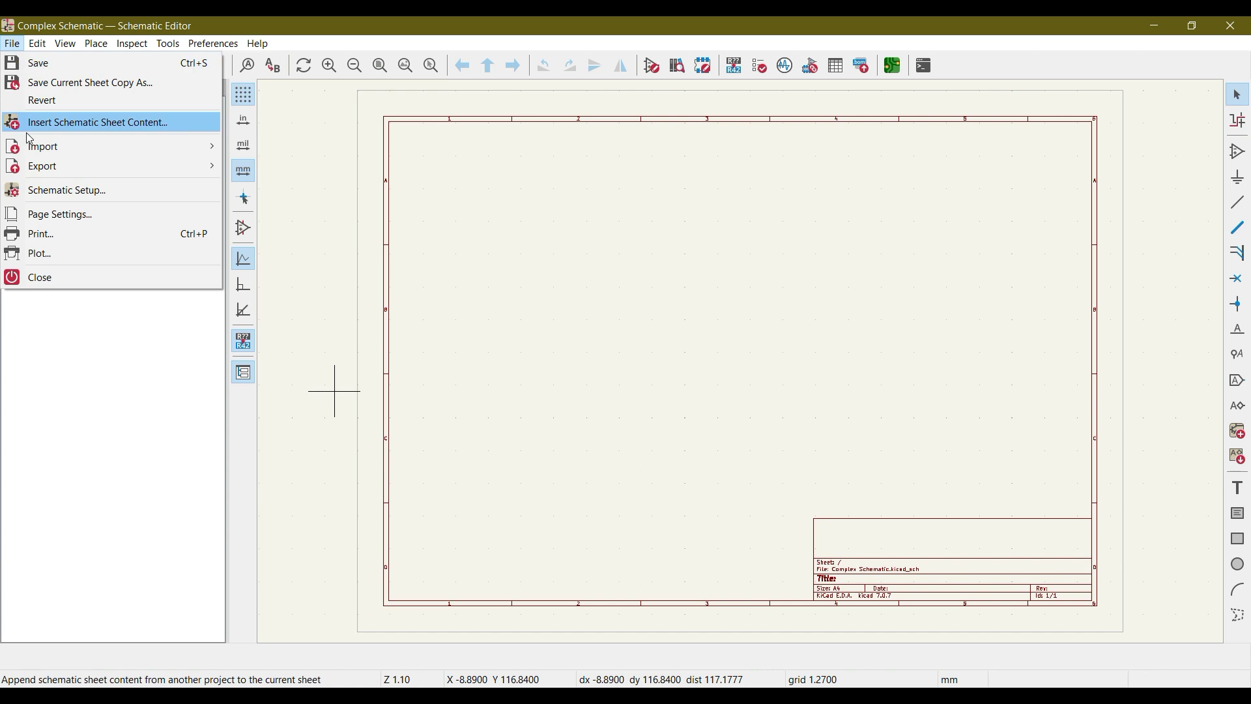
left_click(45, 213)
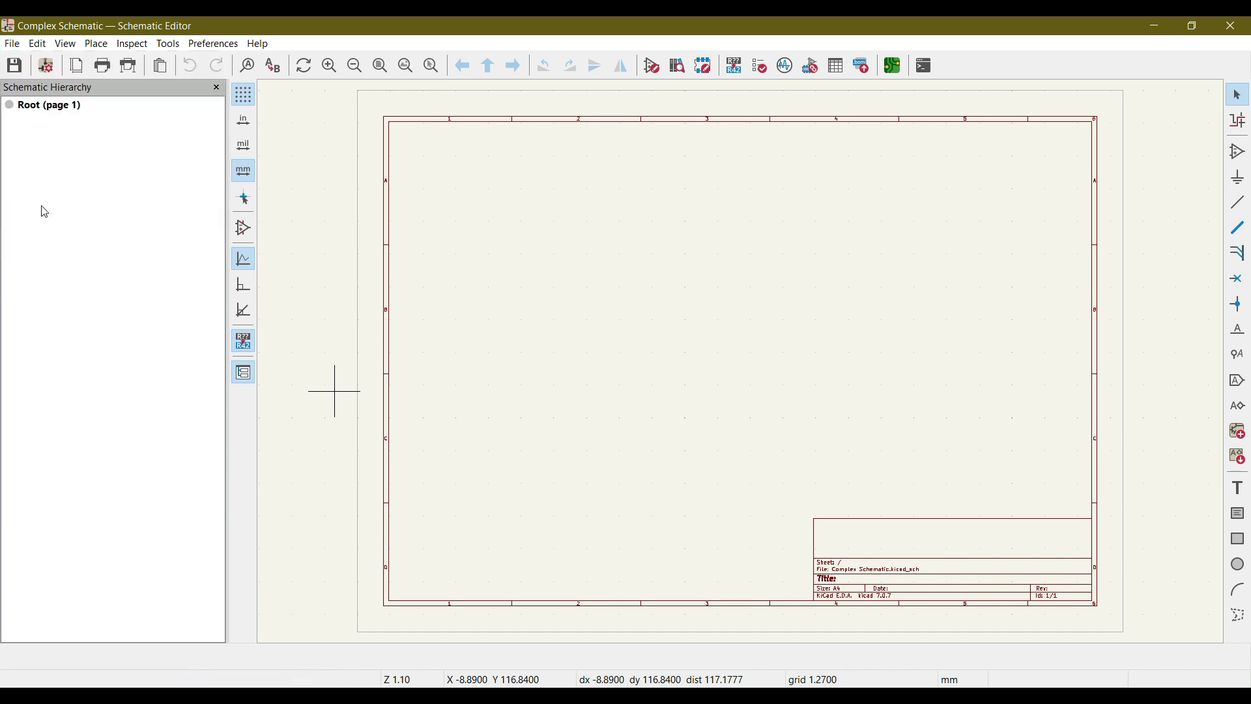
left_click(460, 199)
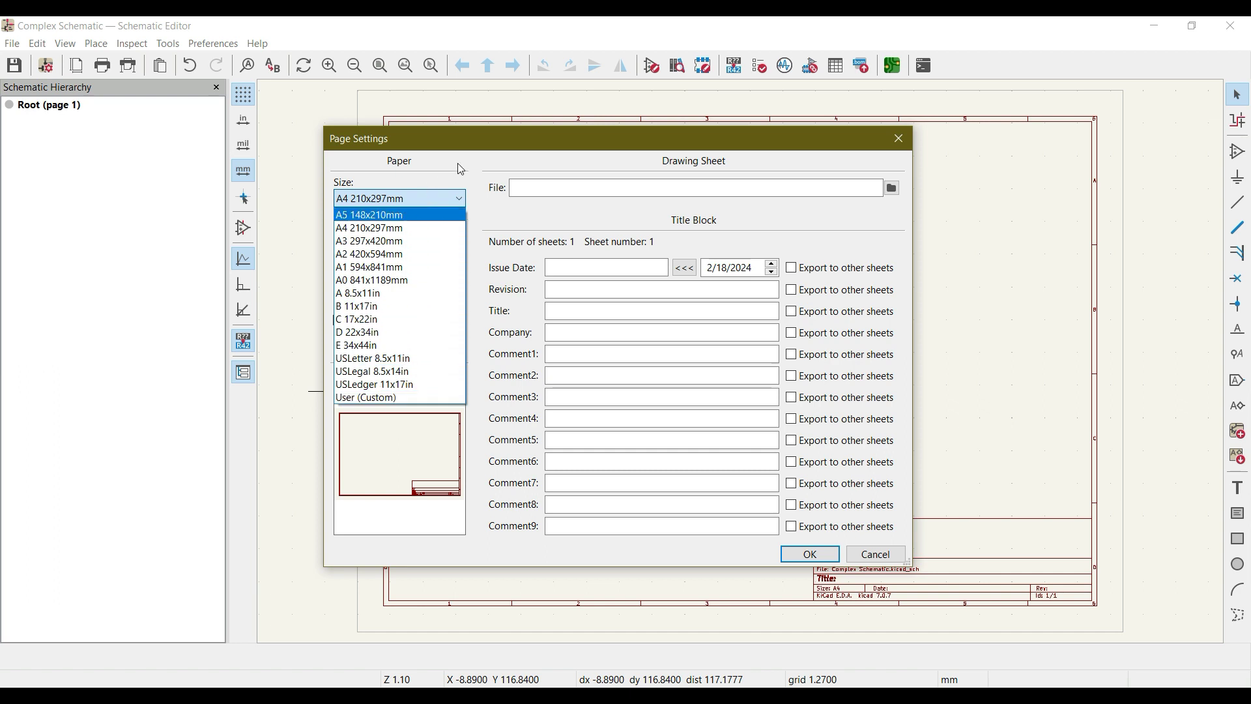
left_click(496, 200)
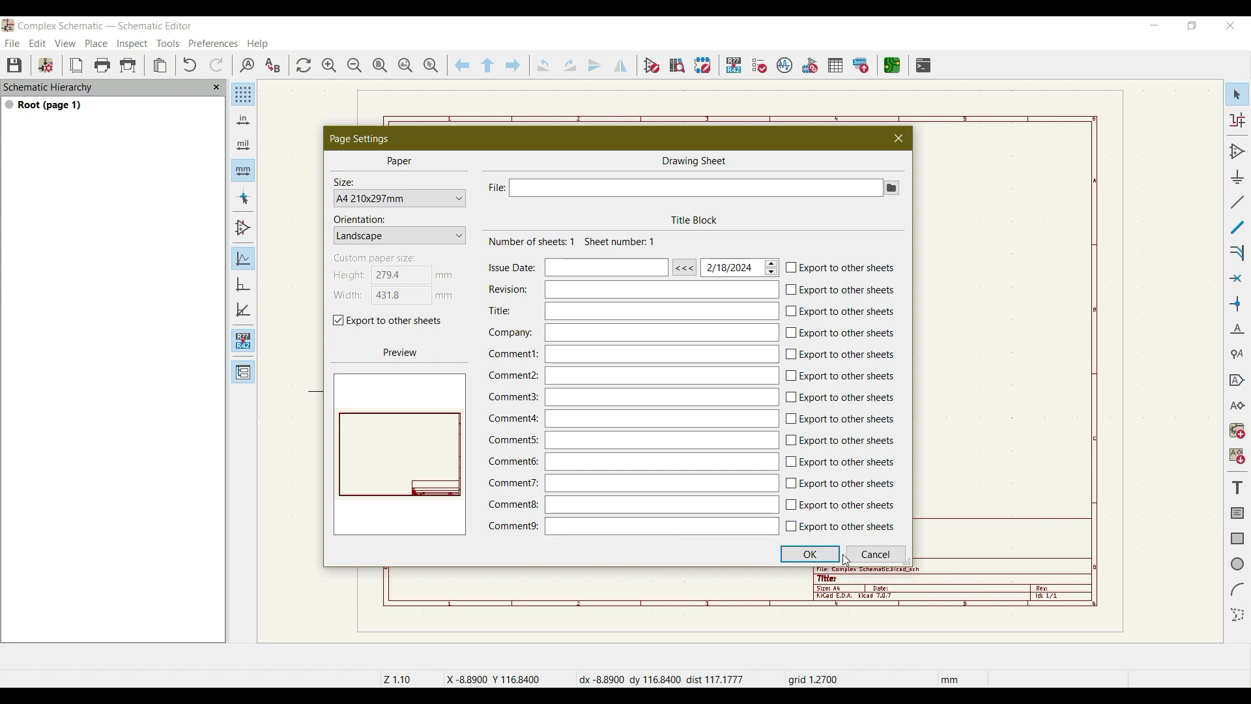
left_click(882, 555)
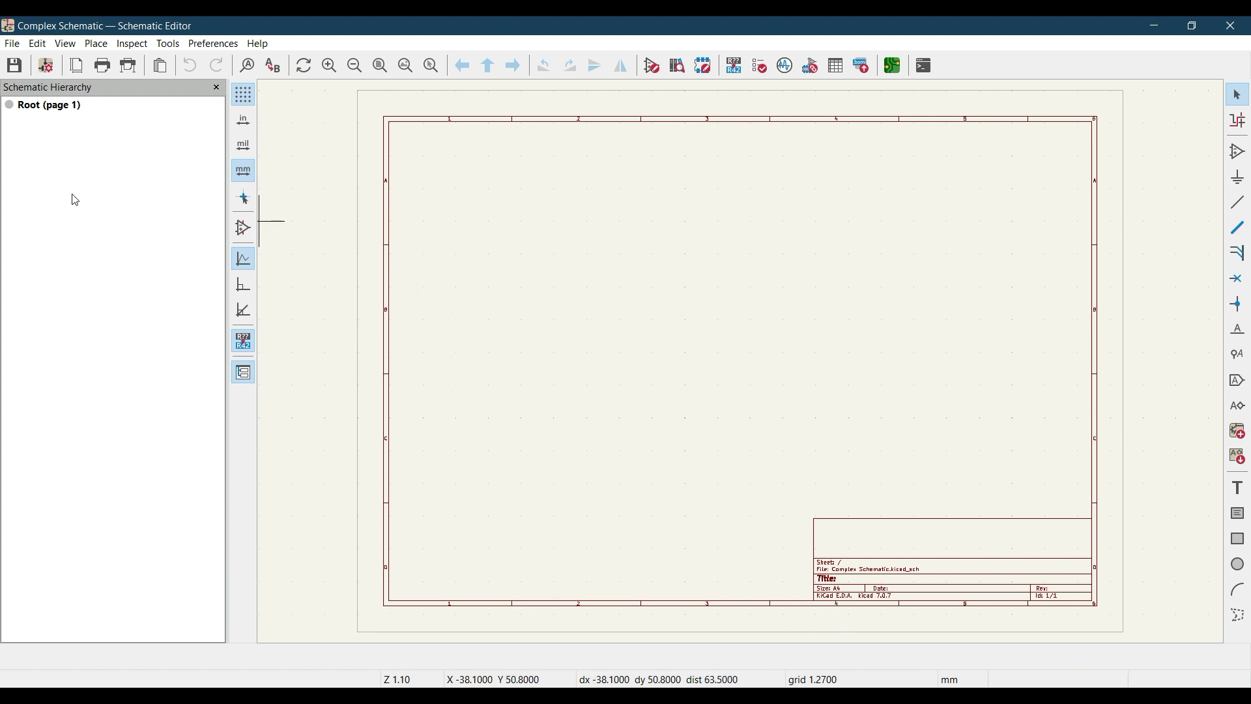
- Draw a hierarchical sheet about 72 × 22 mm in the upper-right area of the root page
left_click(25, 106)
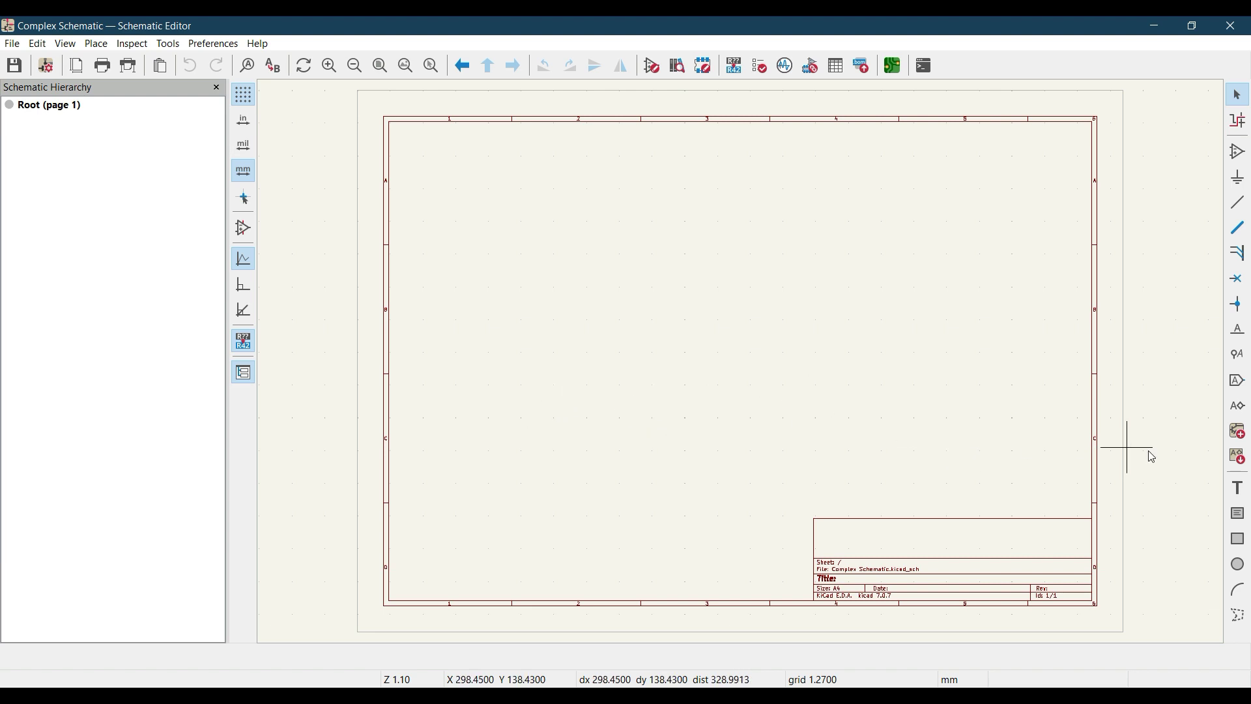
left_click(1244, 436)
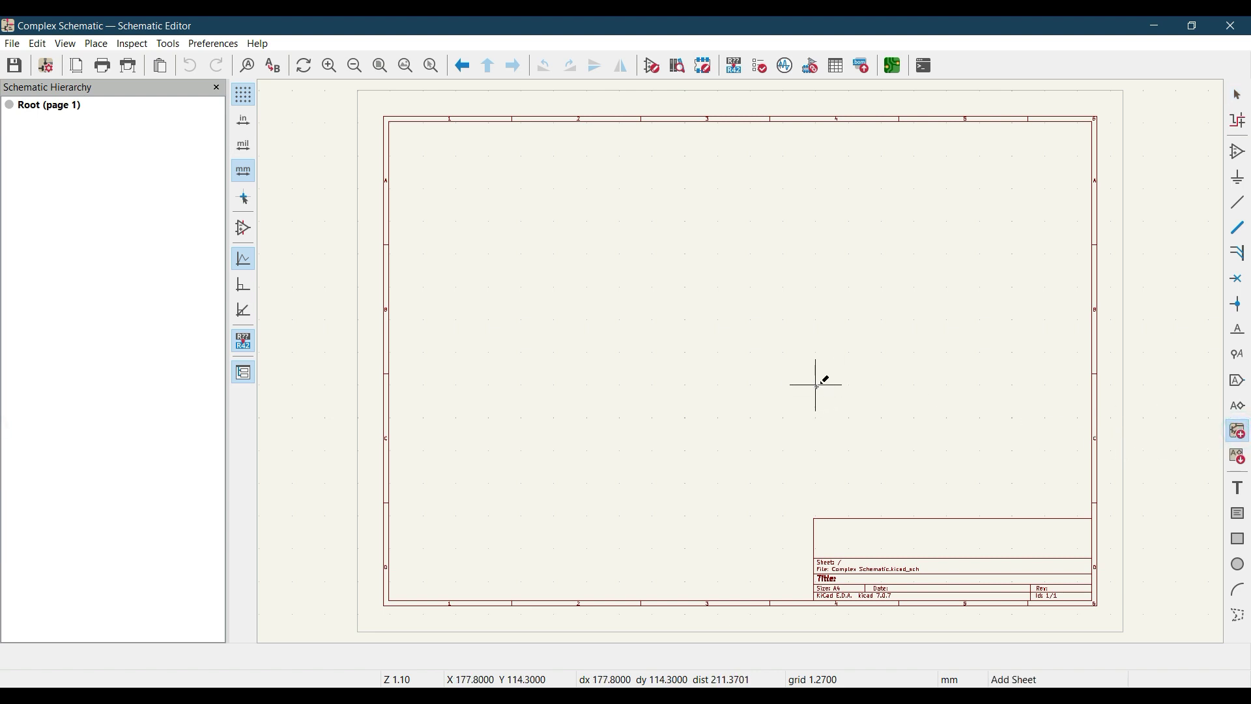
left_click(824, 149)
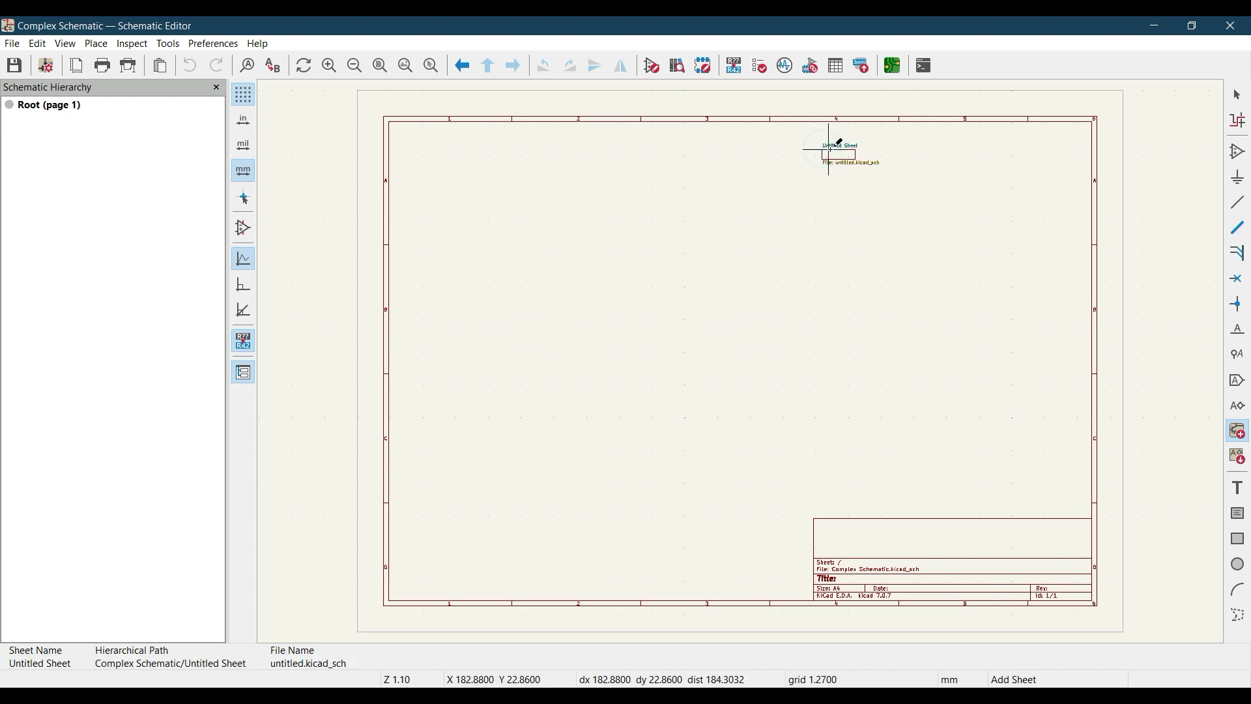
left_click(1011, 206)
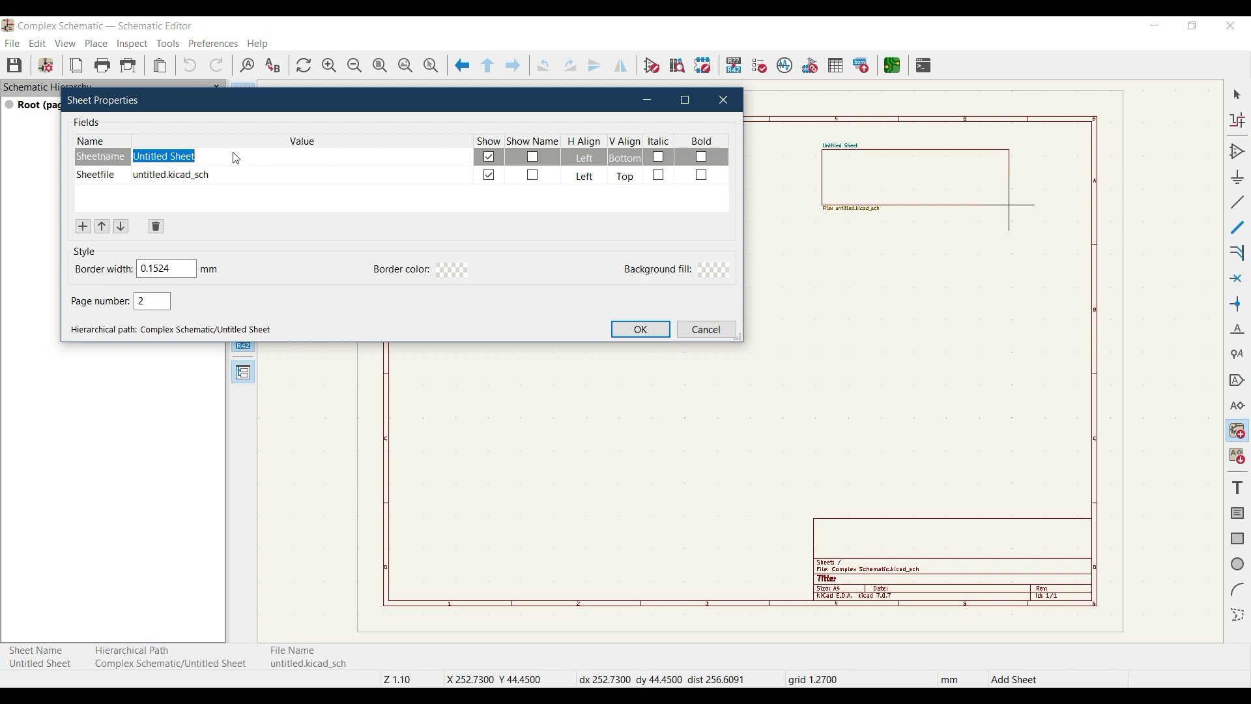
- Name the new sheet Power and set its sheet file to Power.kicad_sch
type("Power")
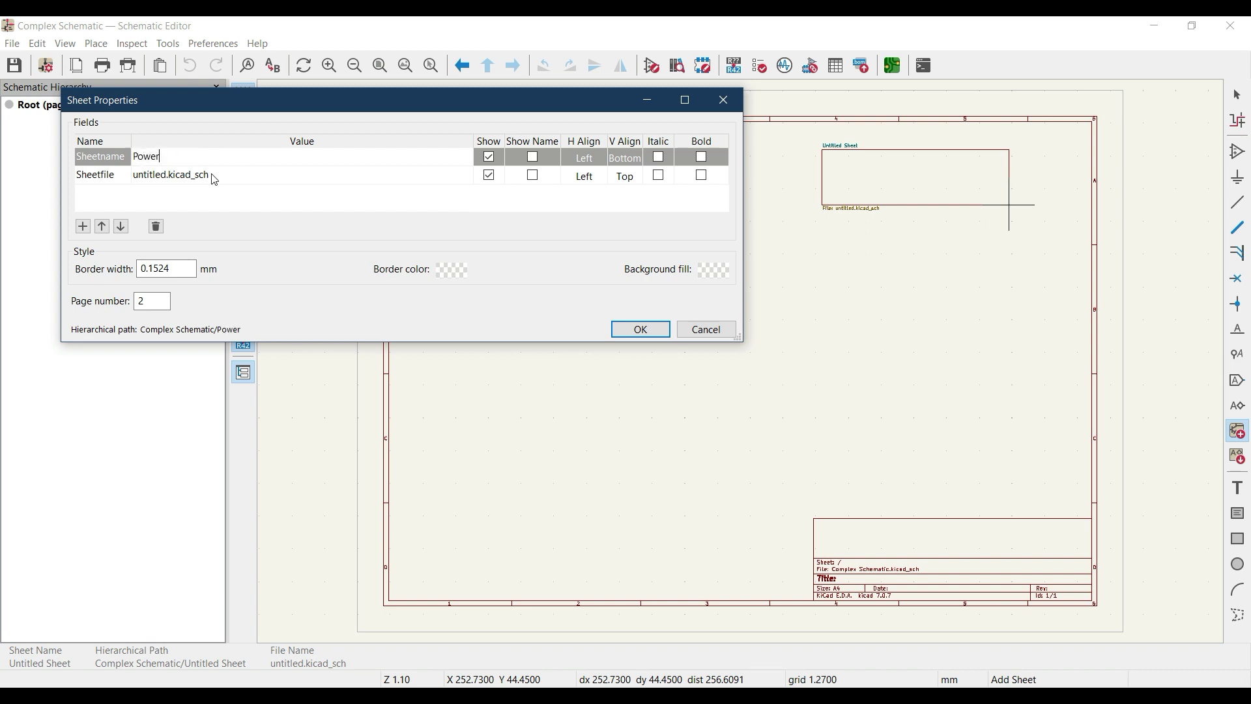
left_click(157, 184)
left_click(157, 184)
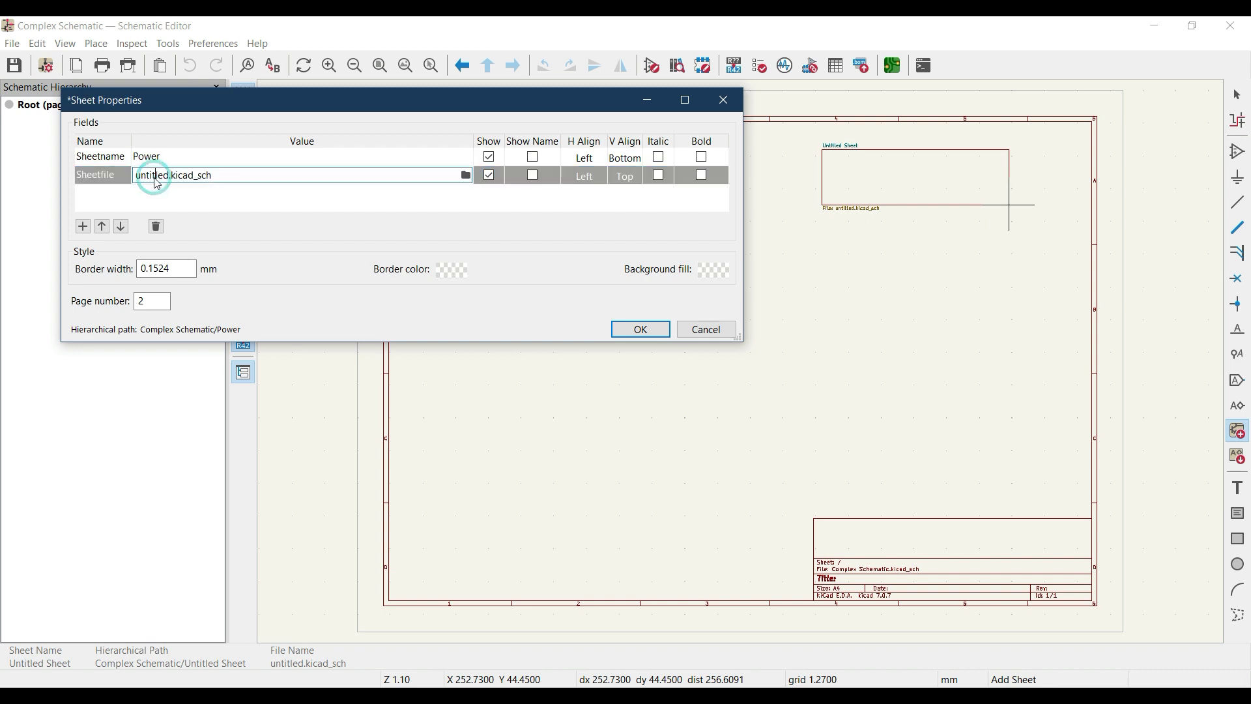
key("Delete")
key("Delete")
key("Delete")
key("Delete")
type("===")
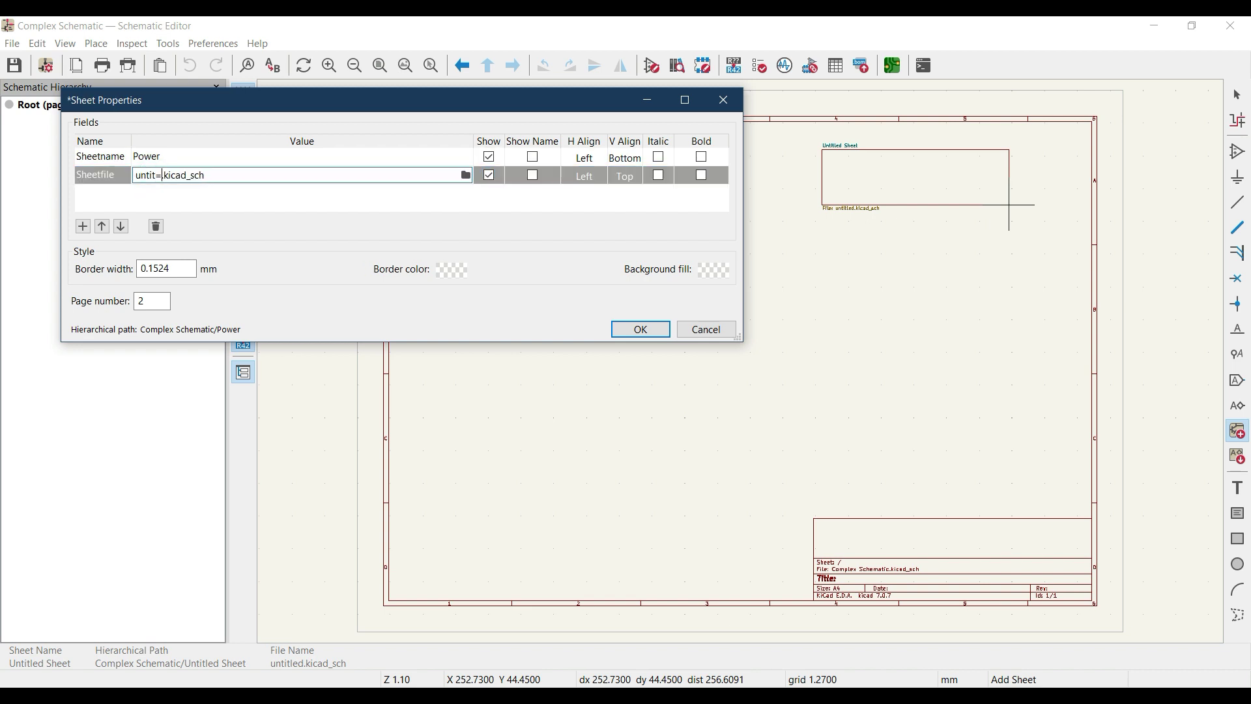
key("BackSpace")
key("BackSpace")
key("BackSpace")
key("BackSpace")
key("BackSpace")
key("BackSpace")
key("BackSpace")
key("BackSpace")
type("Power")
left_click(630, 333)
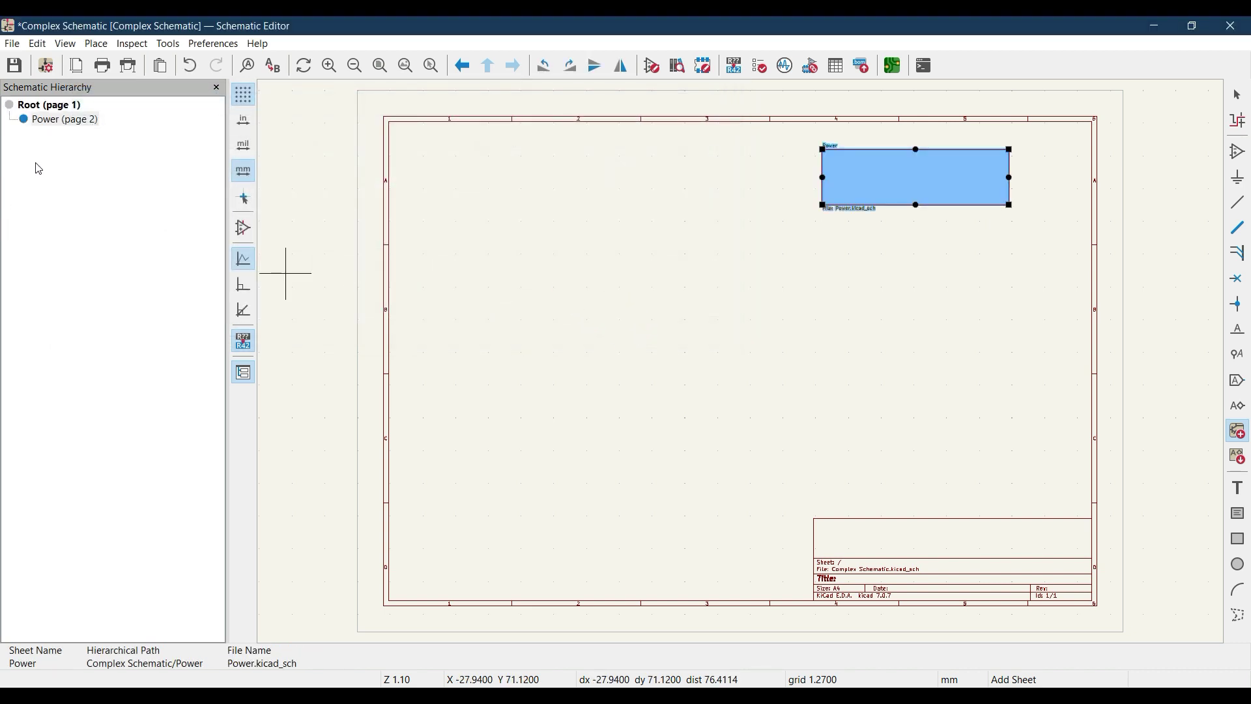
- Leave sheet placement and switch between the Power and Root pages through the schematic hierarchy, ending on Root
left_click(63, 122)
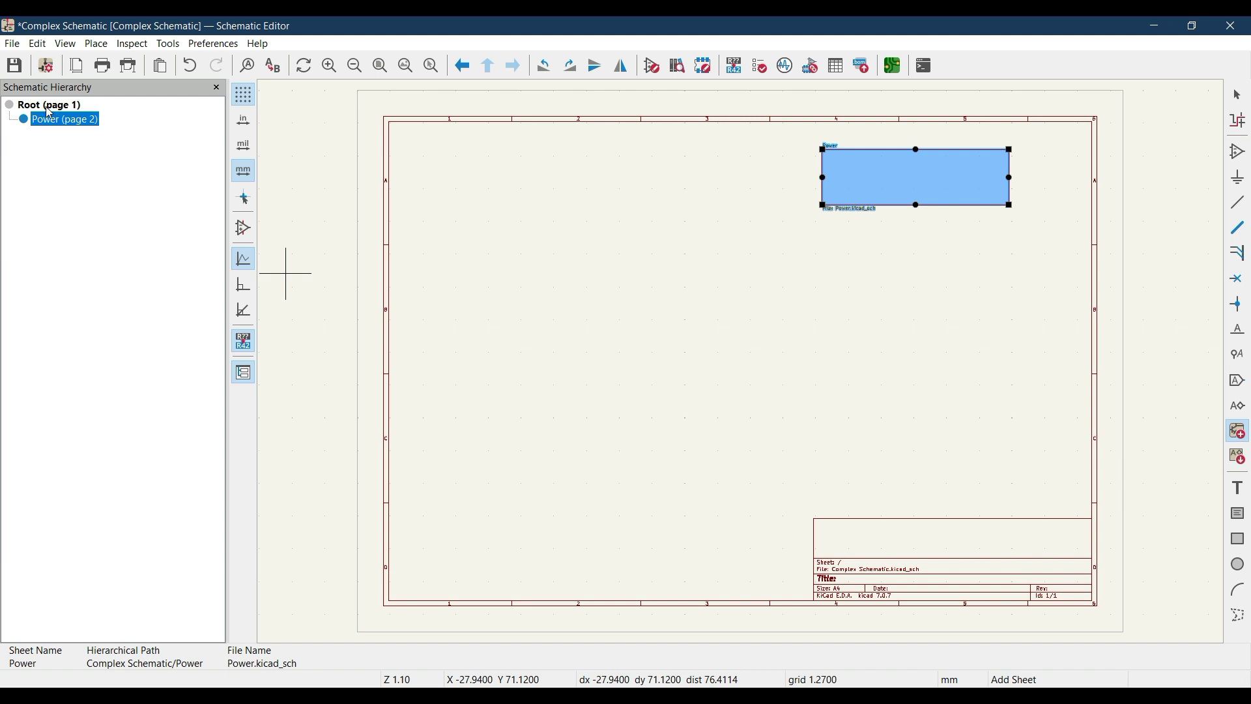
left_click(49, 108)
key("Escape")
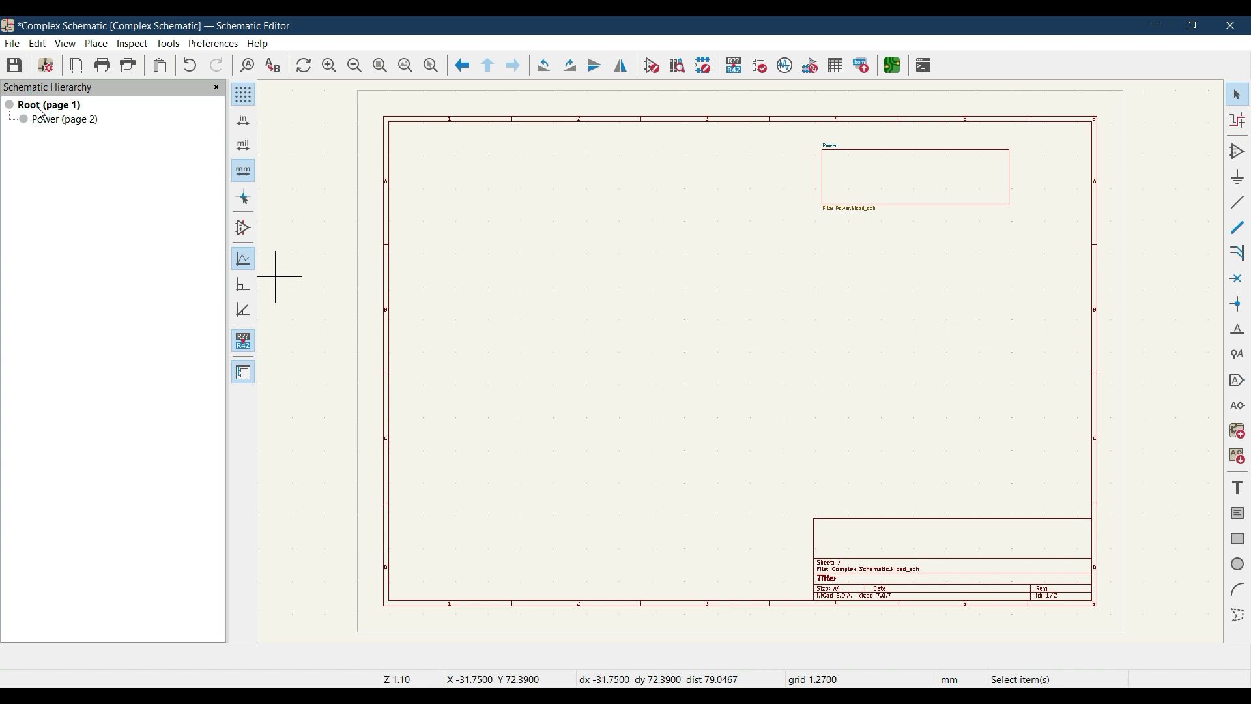
left_click(77, 122)
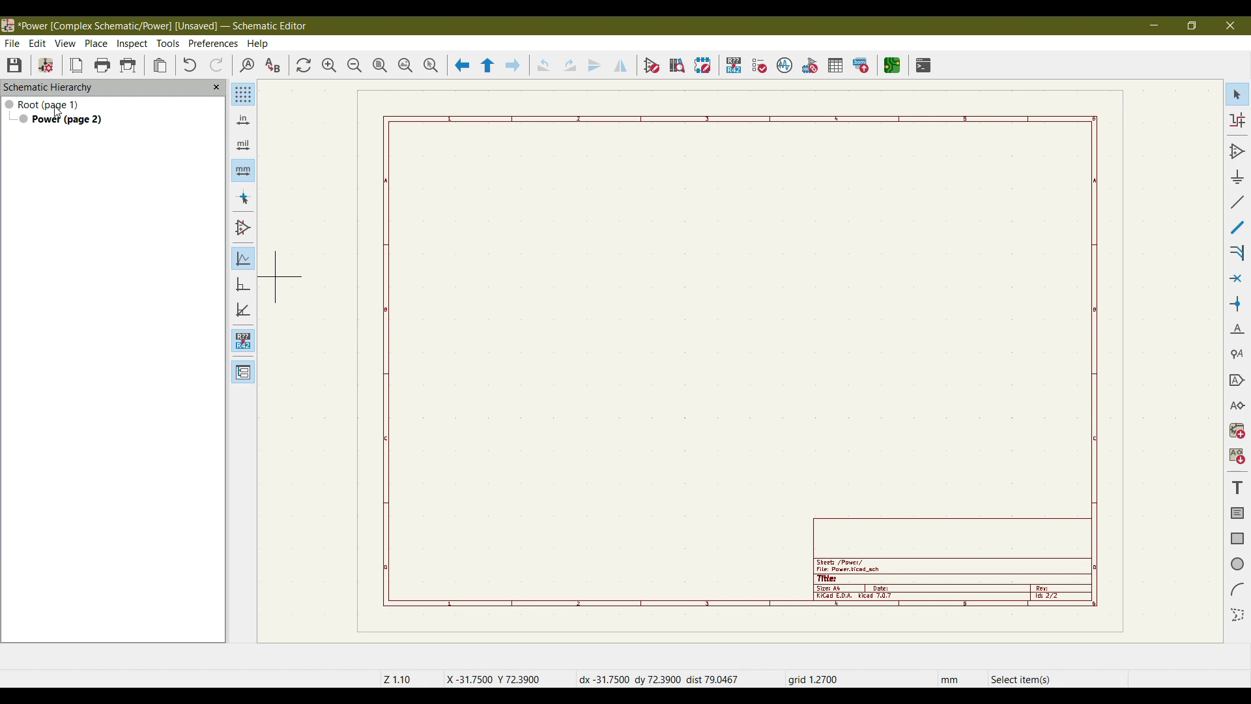
left_click(58, 107)
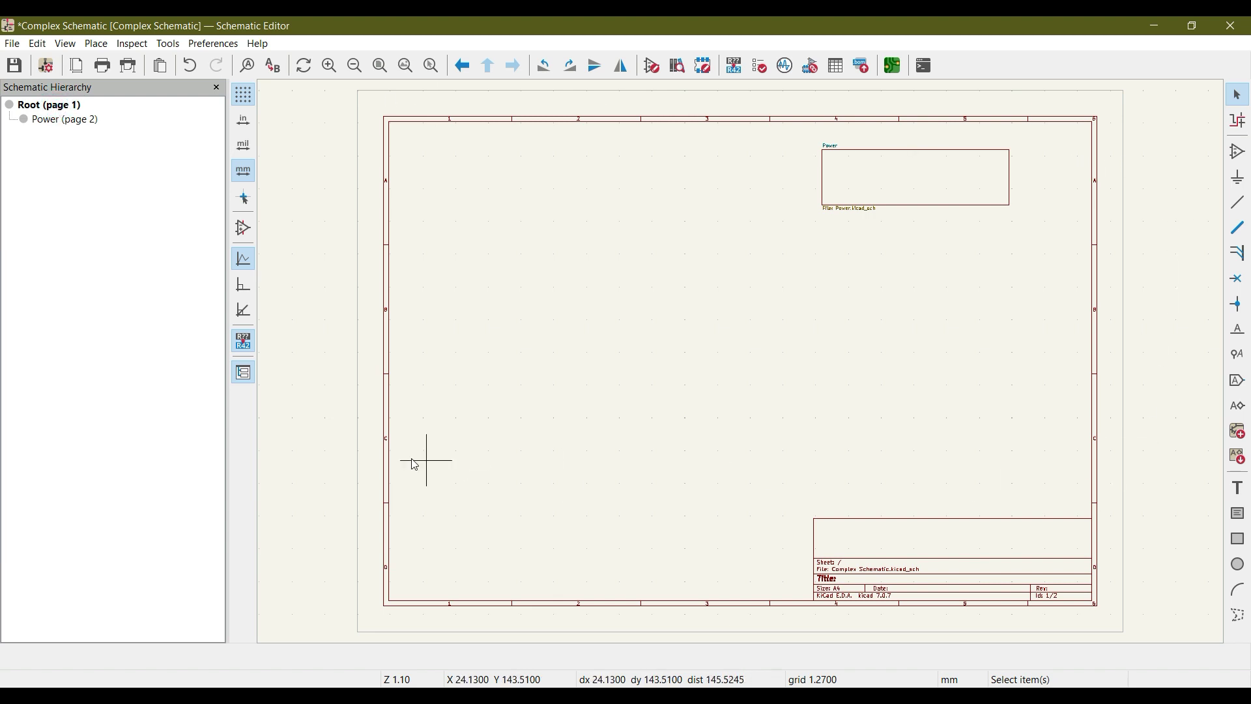
left_click(73, 124)
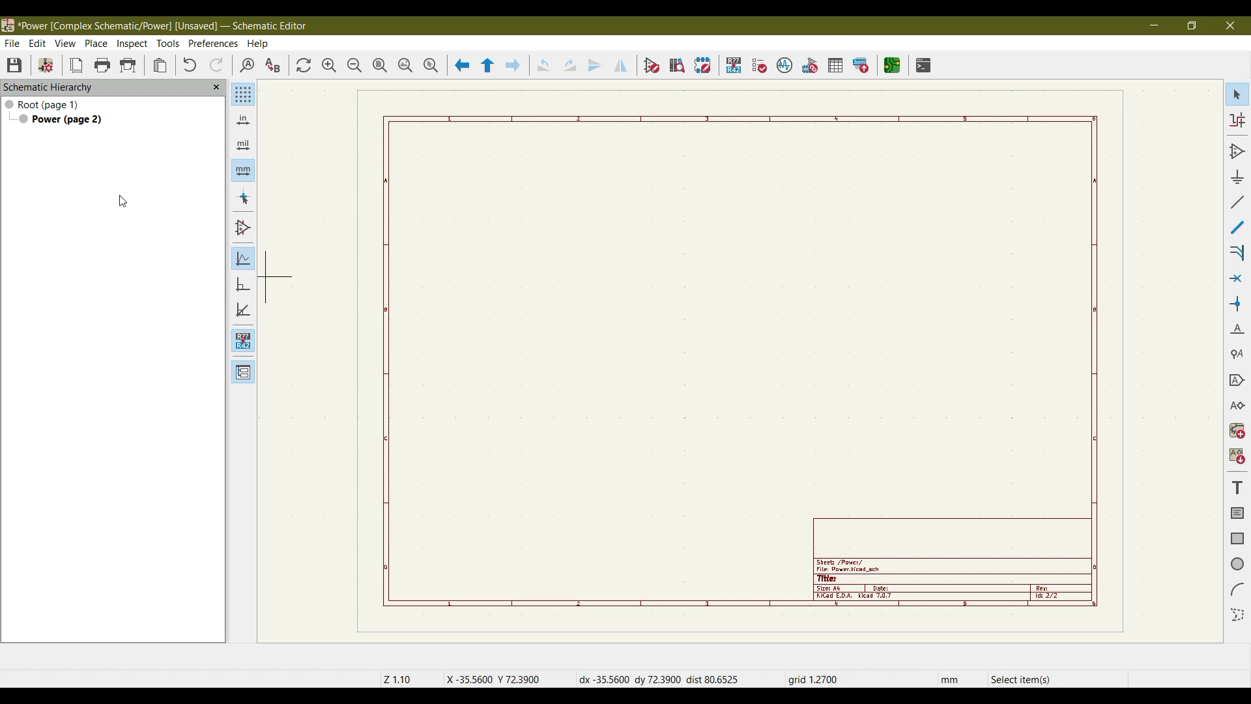
left_click(62, 106)
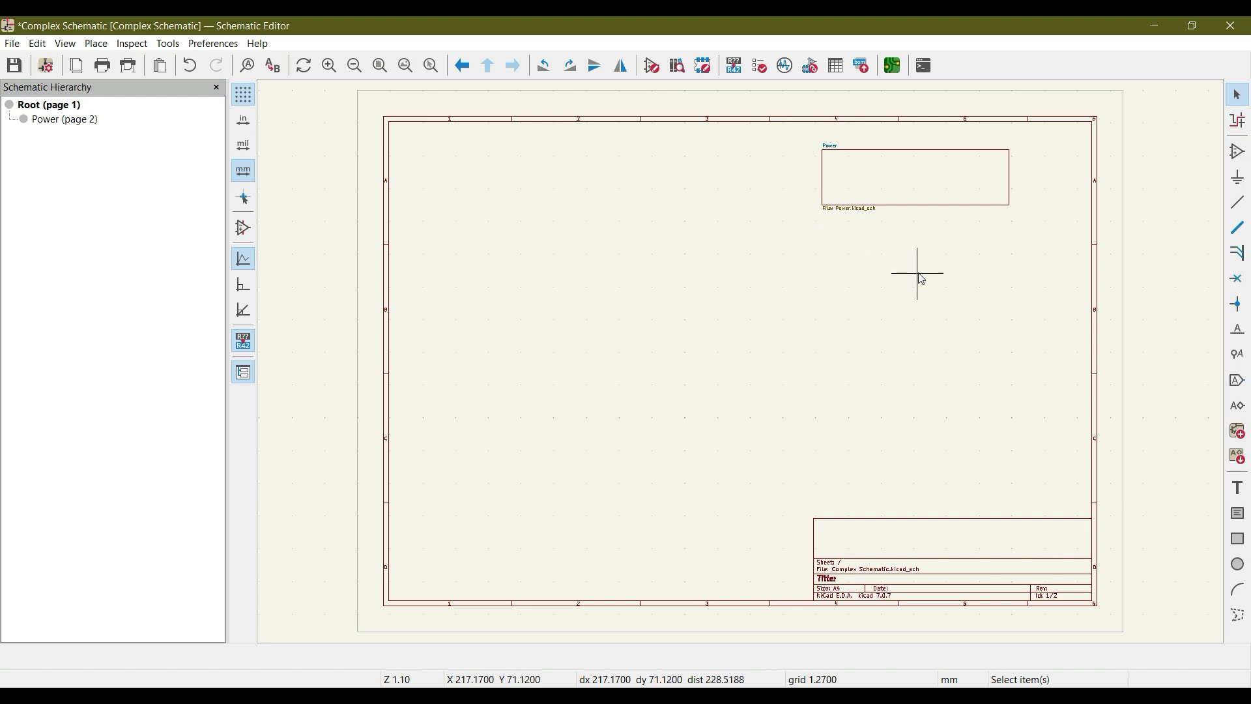
- Enter the Power sheet directly from its block on the root page, returning to Root after each visit
left_click(899, 175)
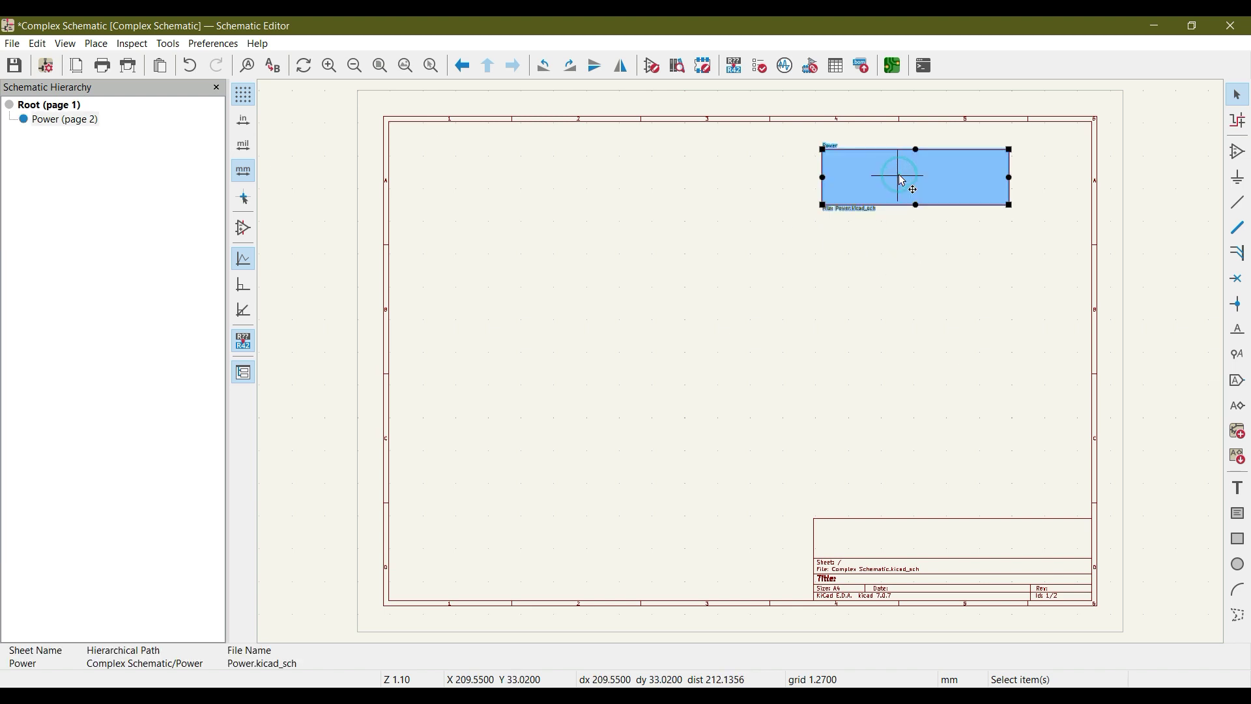
double_click(898, 174)
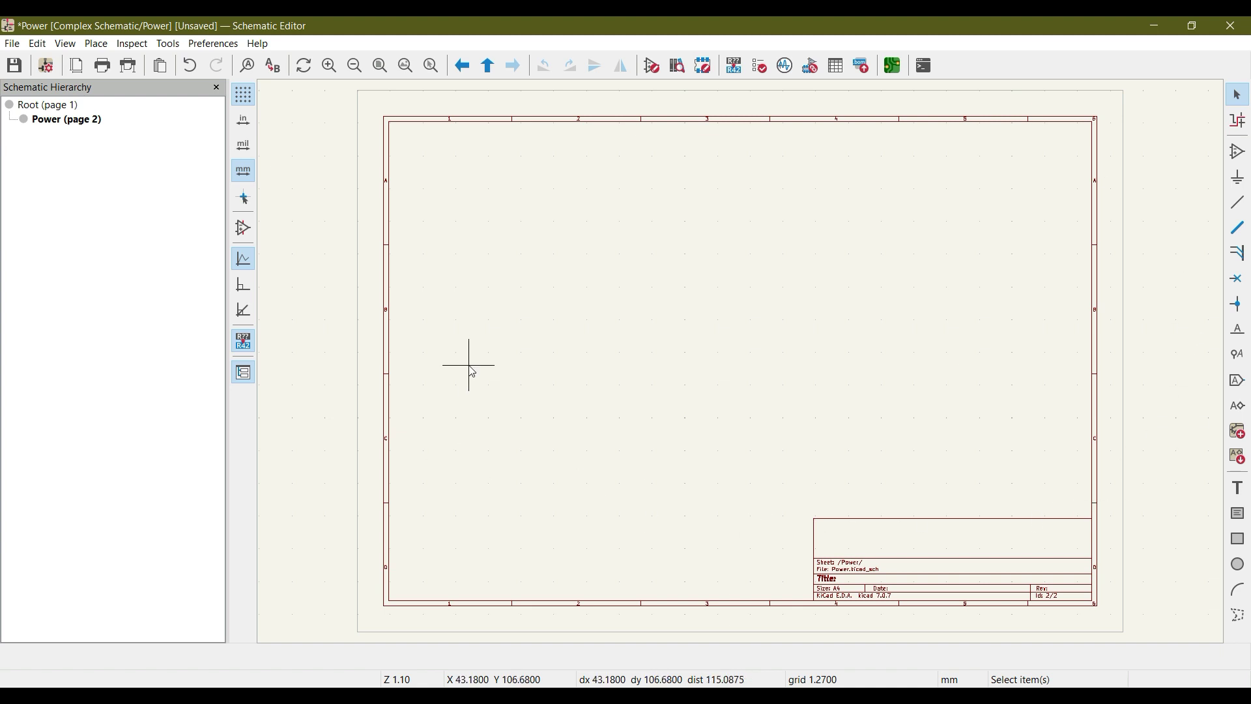
left_click(44, 105)
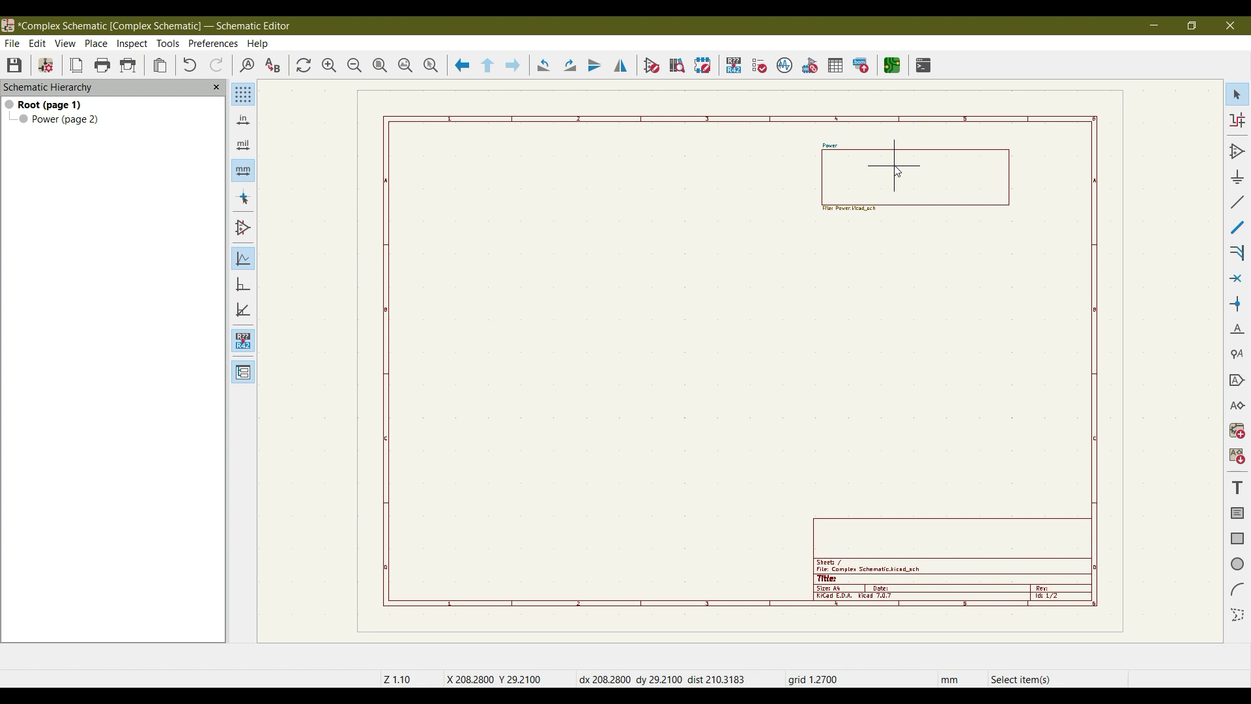
left_click(899, 172)
right_click(900, 172)
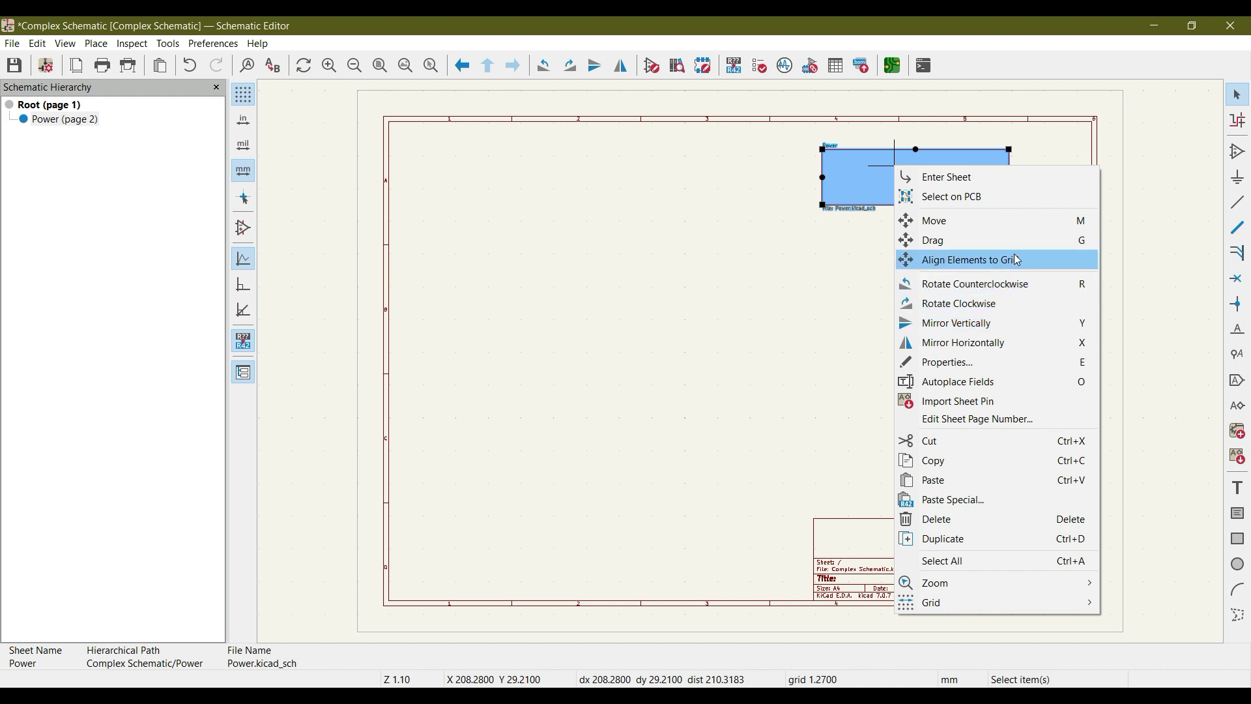
left_click(958, 178)
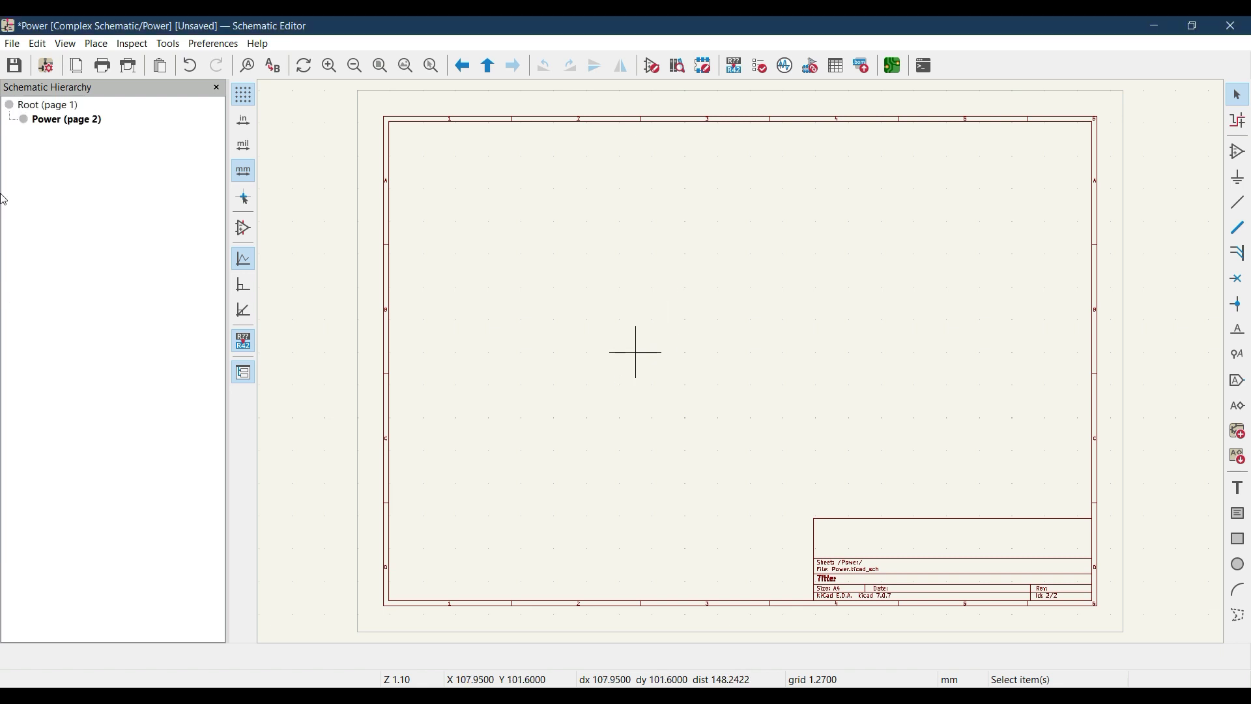
left_click(61, 105)
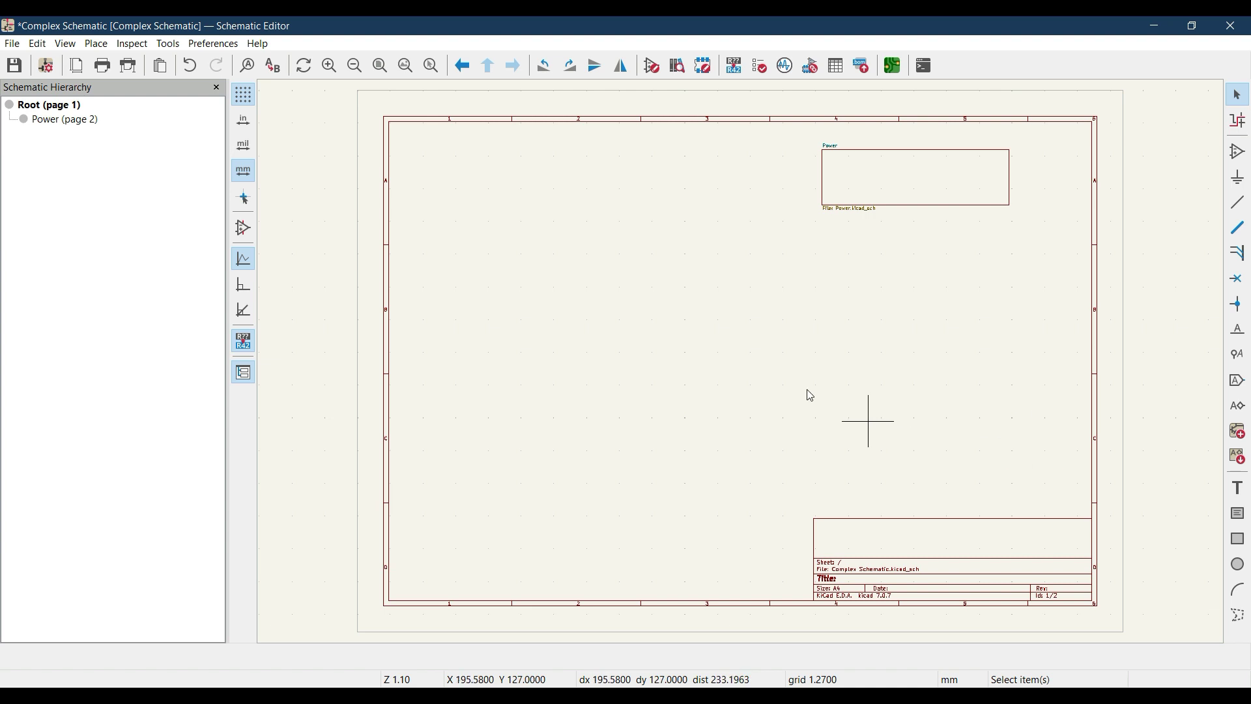
- Draw a second hierarchical sheet about 79 × 22 mm below the Power block on the root page
left_click(1239, 435)
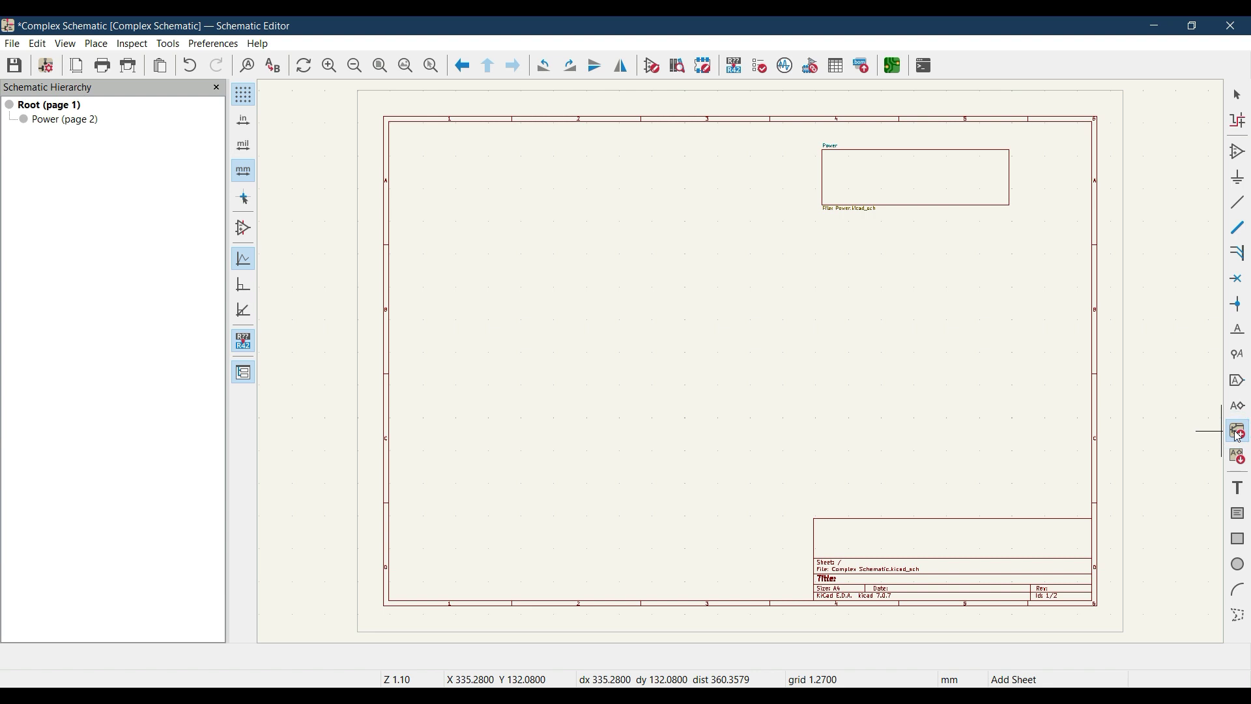
left_click(824, 307)
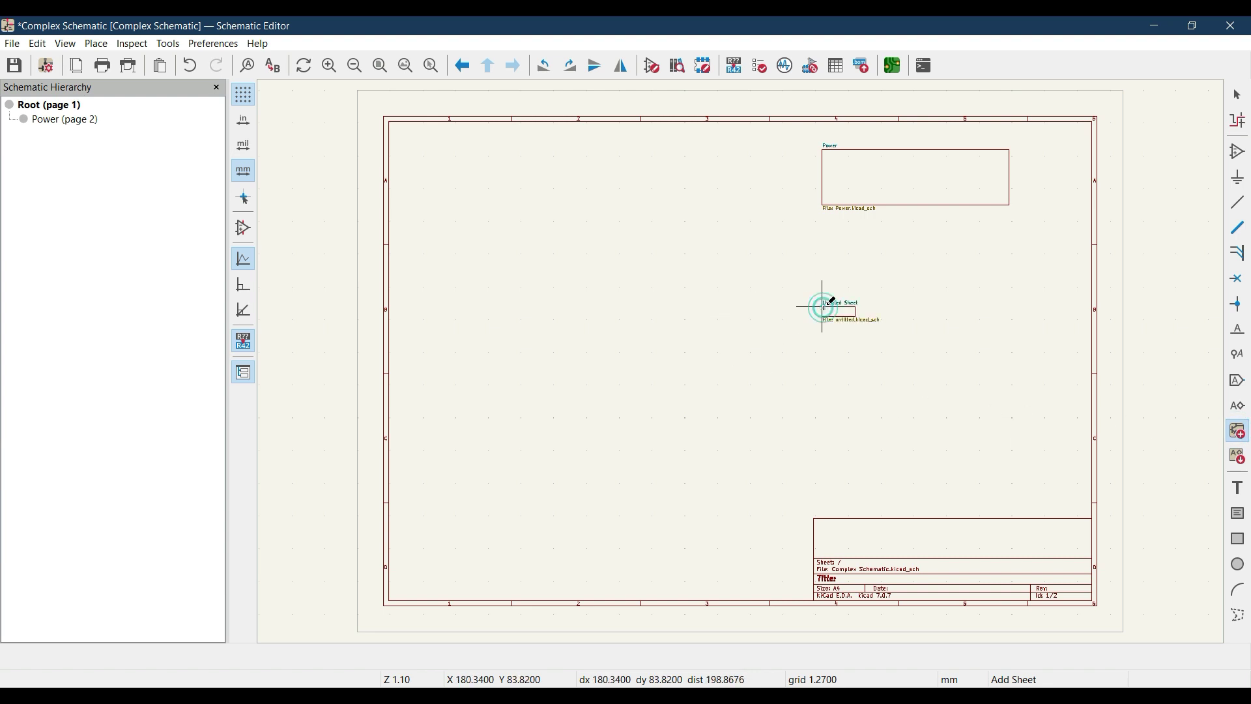
left_click(1028, 363)
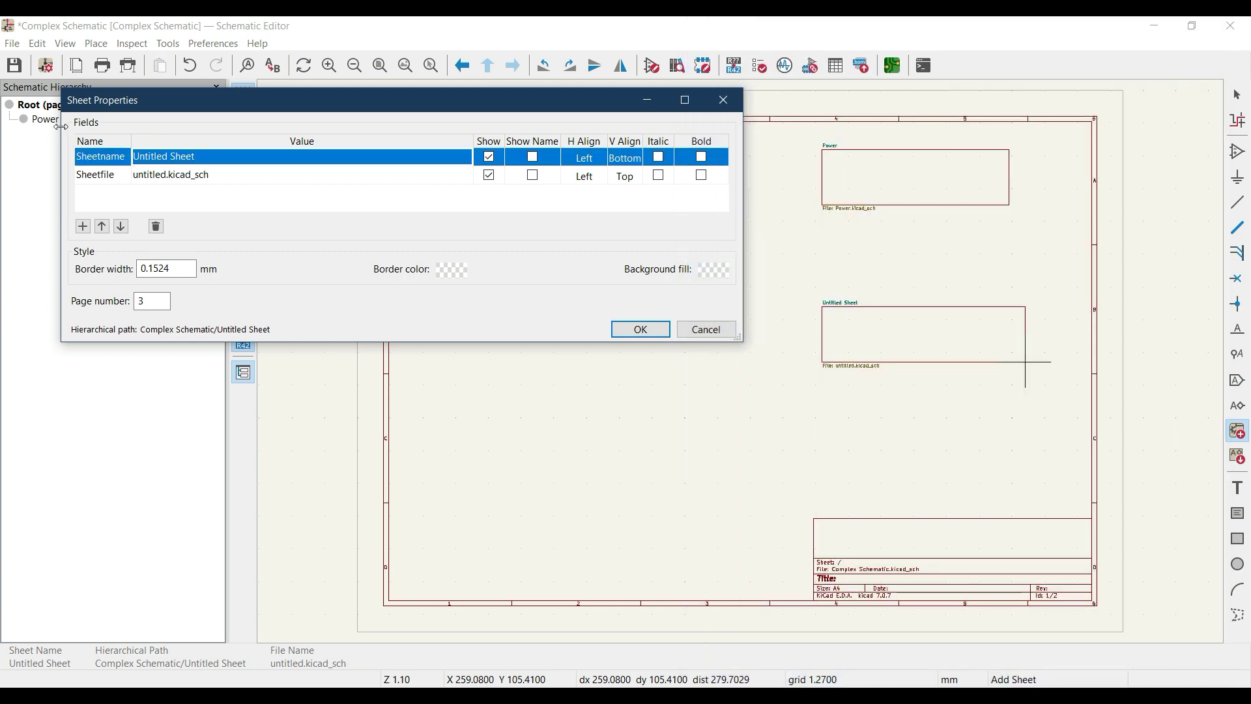
- Name the second sheet MCU and set its sheet file to MCU.kicad_sch
left_click(218, 160)
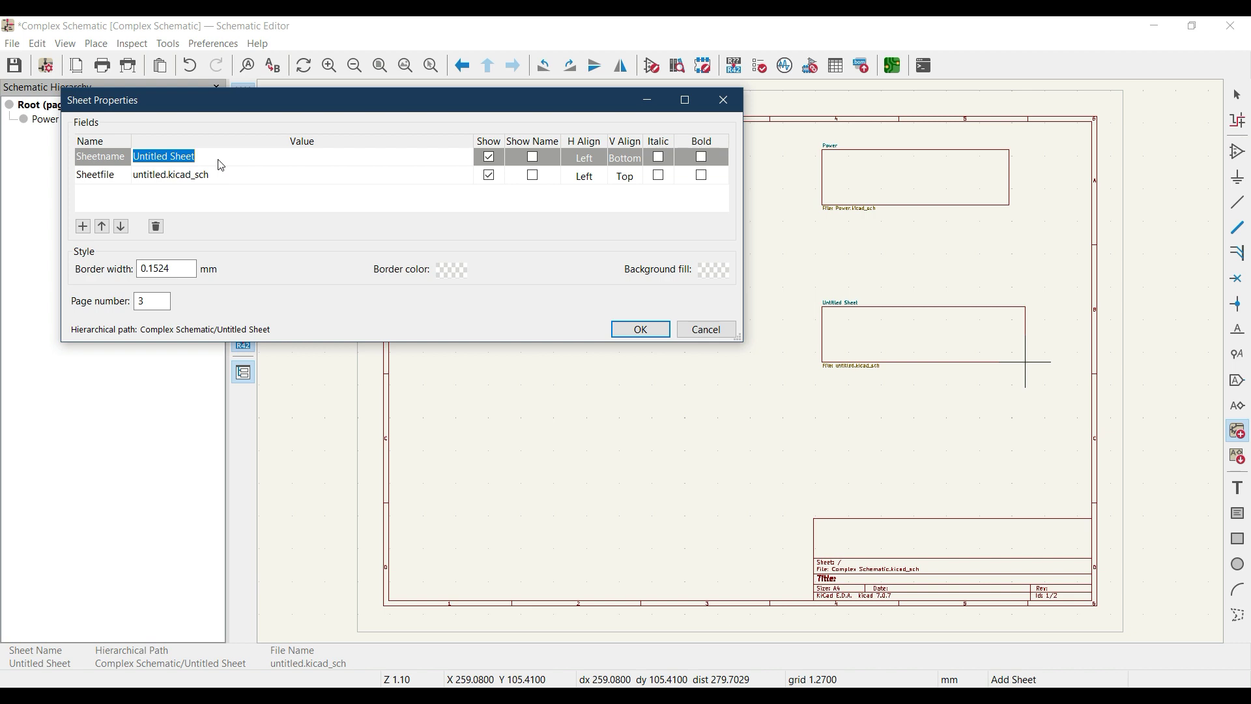
type("MCU")
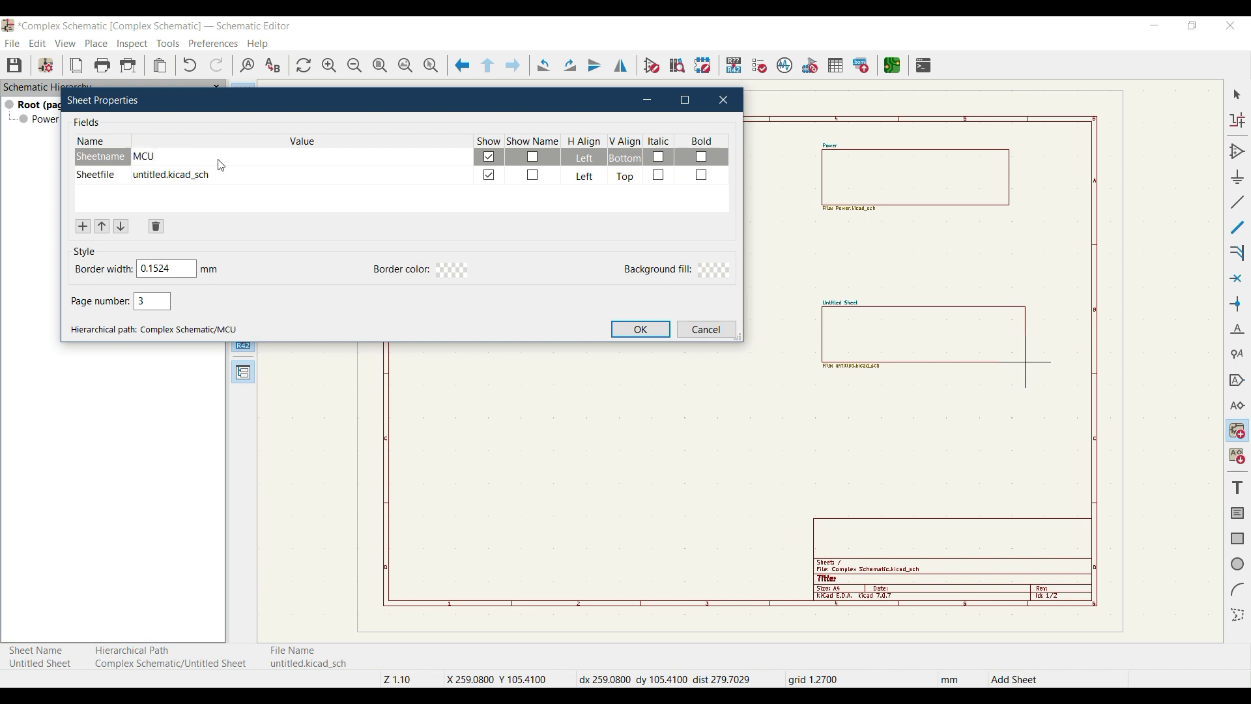
left_click(164, 175)
left_click(162, 174)
key("BackSpace")
key("BackSpace")
key("BackSpace")
key("BackSpace")
key("BackSpace")
key("BackSpace")
key("BackSpace")
key("BackSpace")
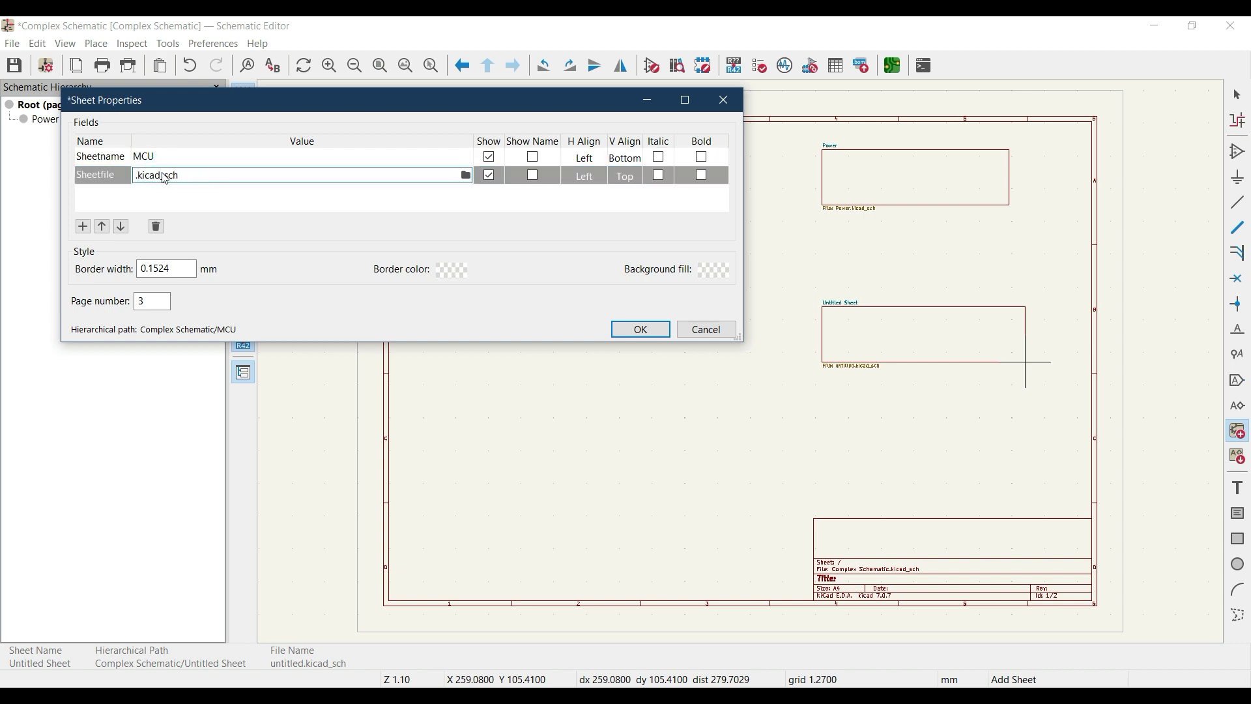
type("MCU")
left_click(634, 329)
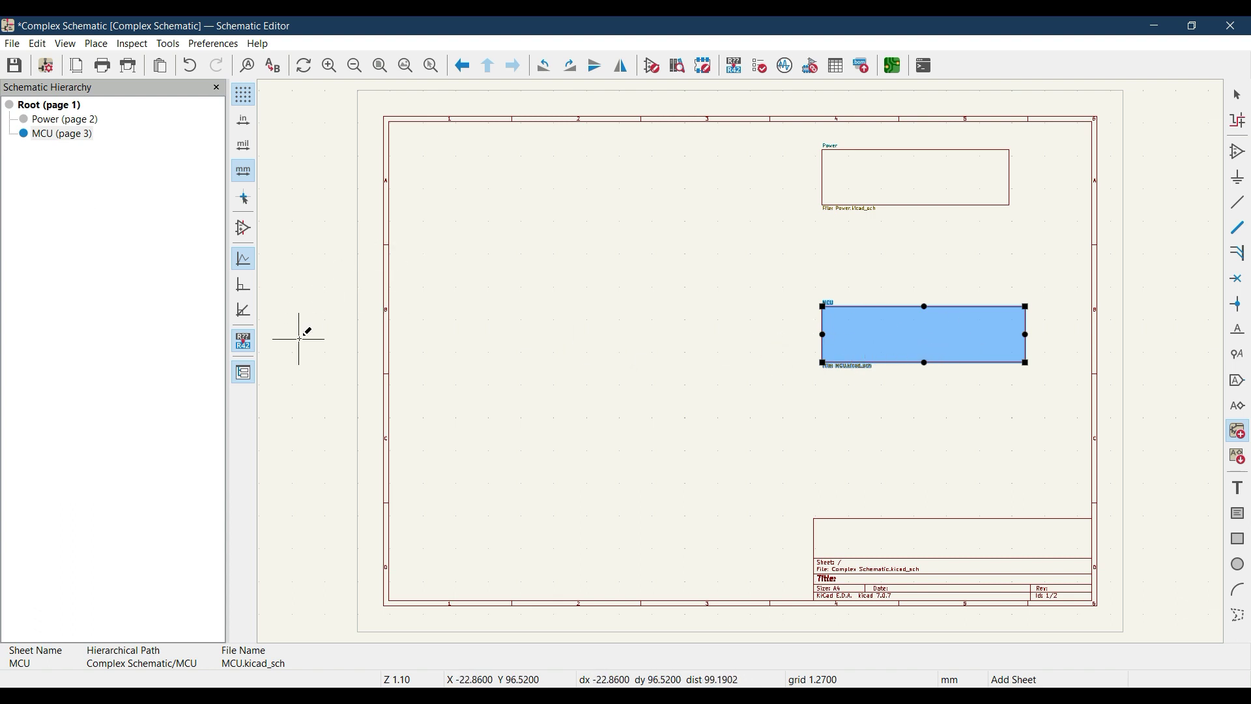
- Switch between the MCU, Root and Power pages through the schematic hierarchy, ending on Root
left_click(56, 135)
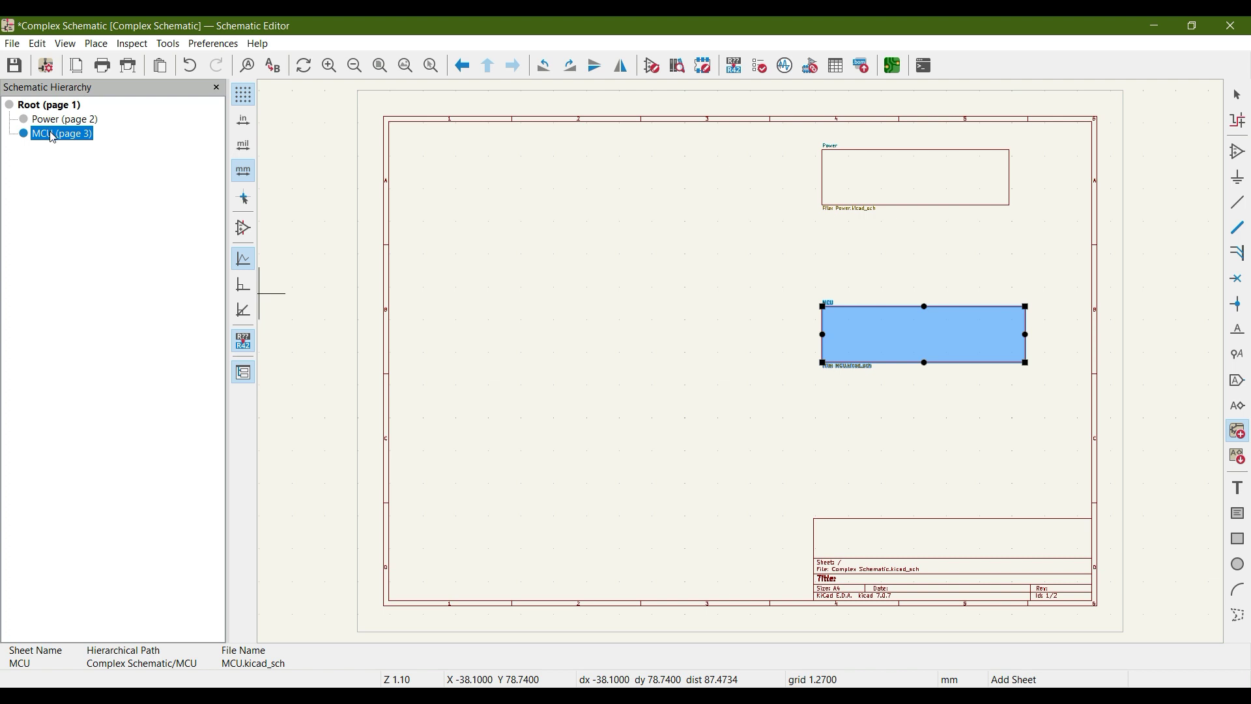
double_click(54, 137)
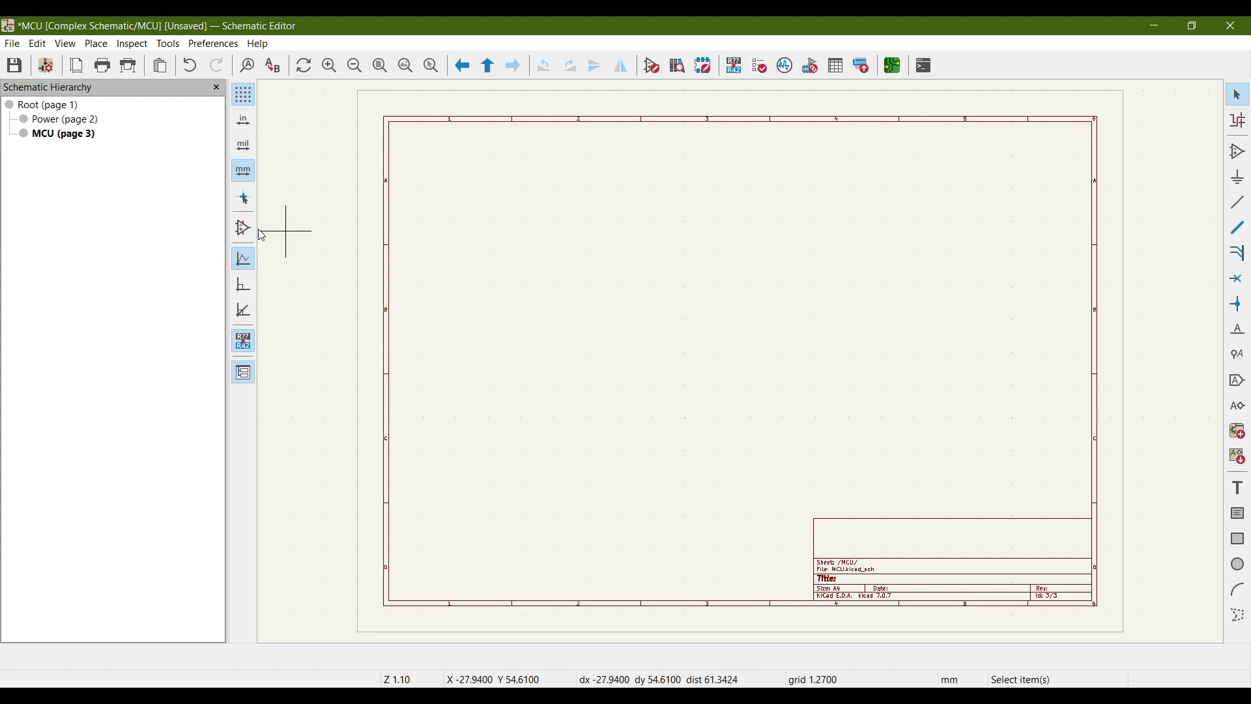
left_click(30, 109)
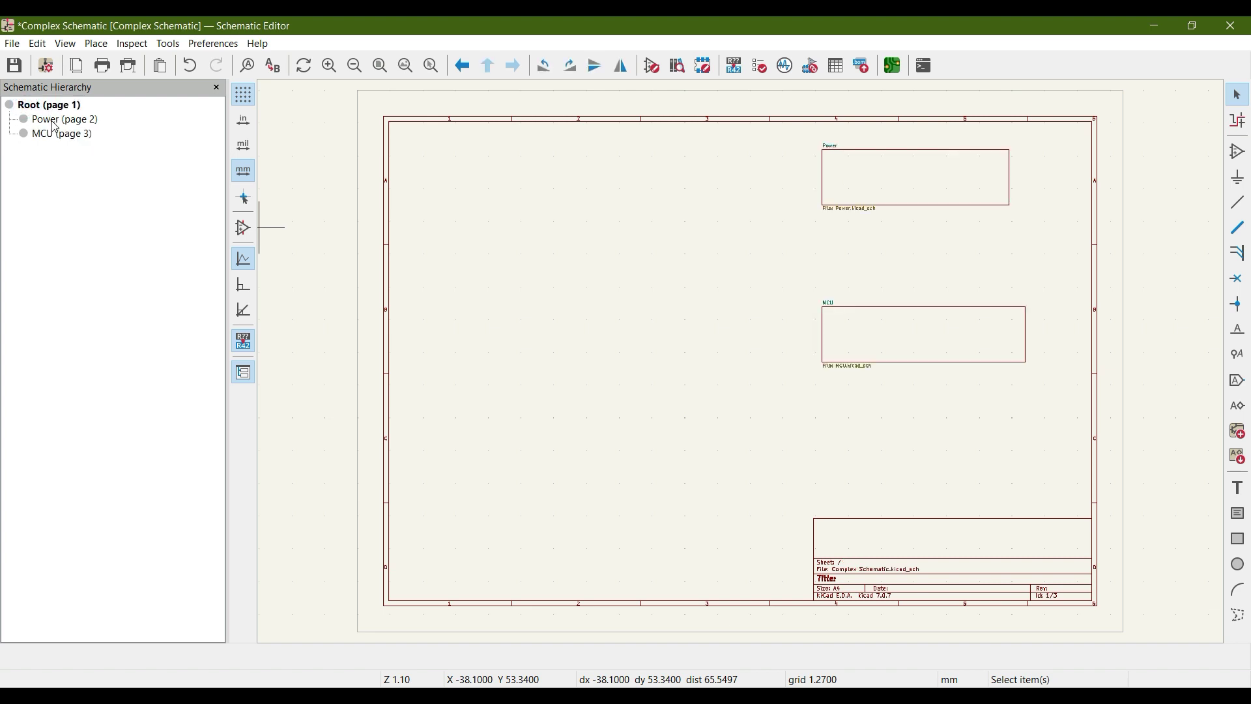
left_click(52, 122)
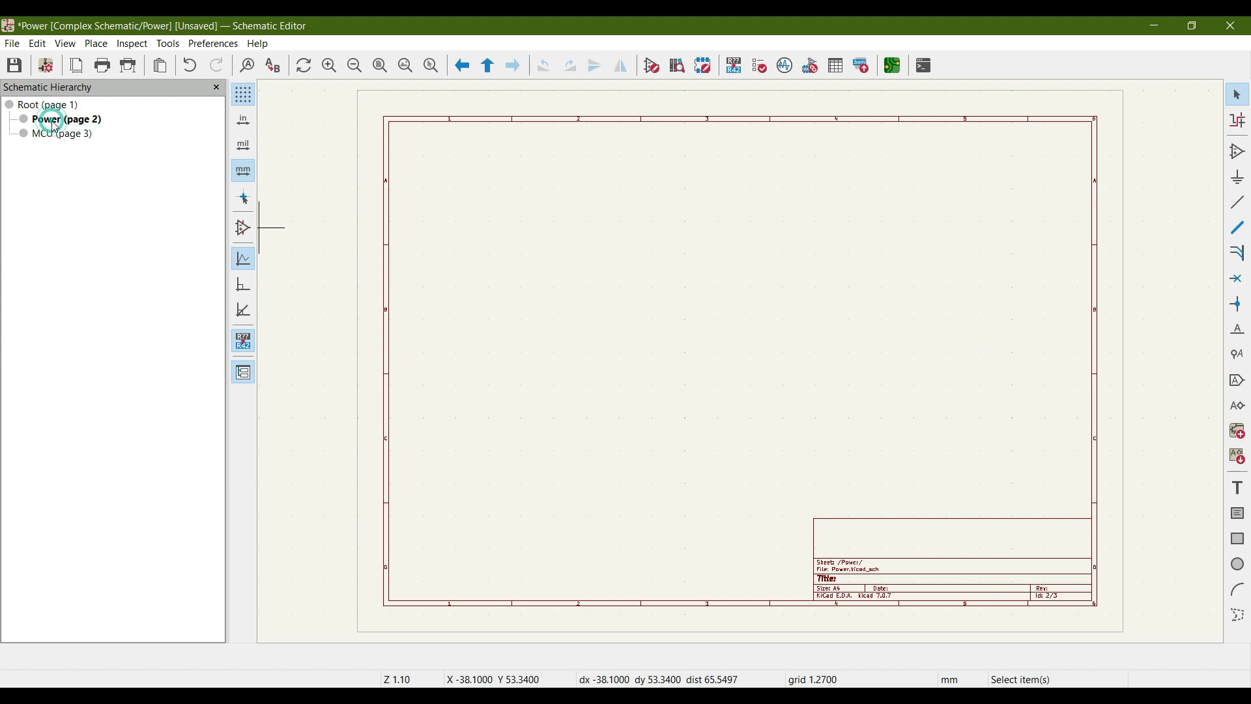
left_click(56, 134)
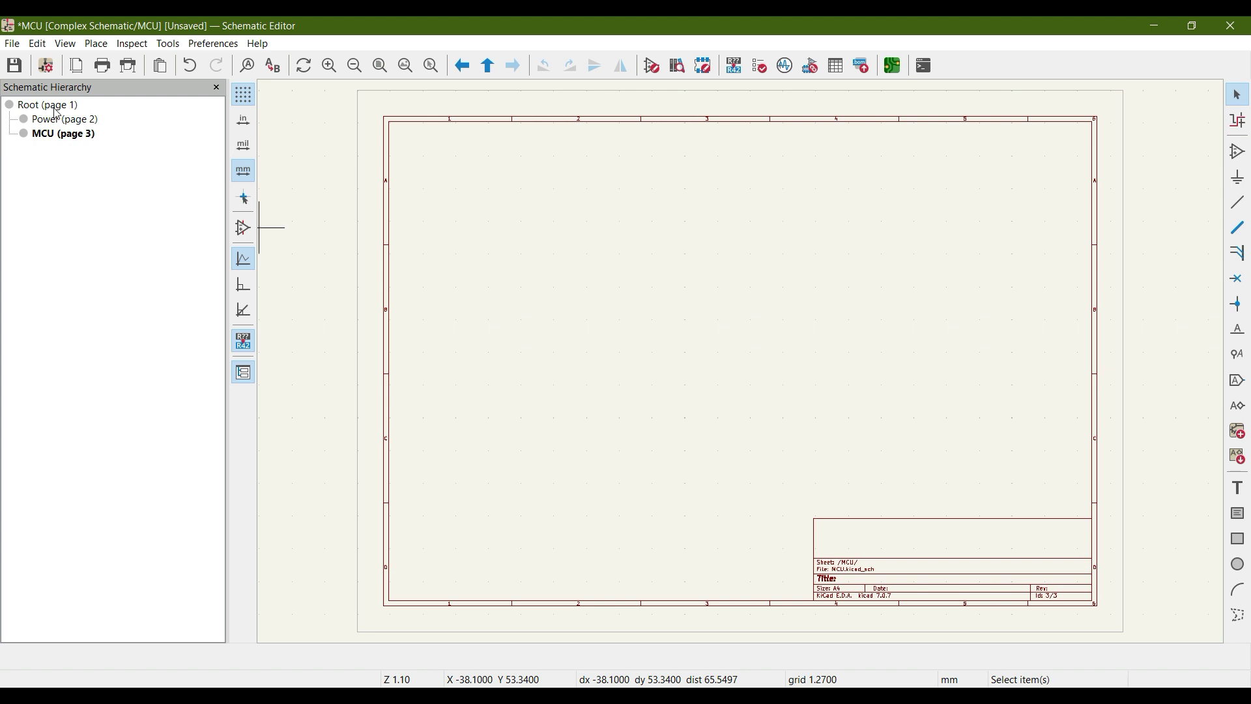
left_click(56, 107)
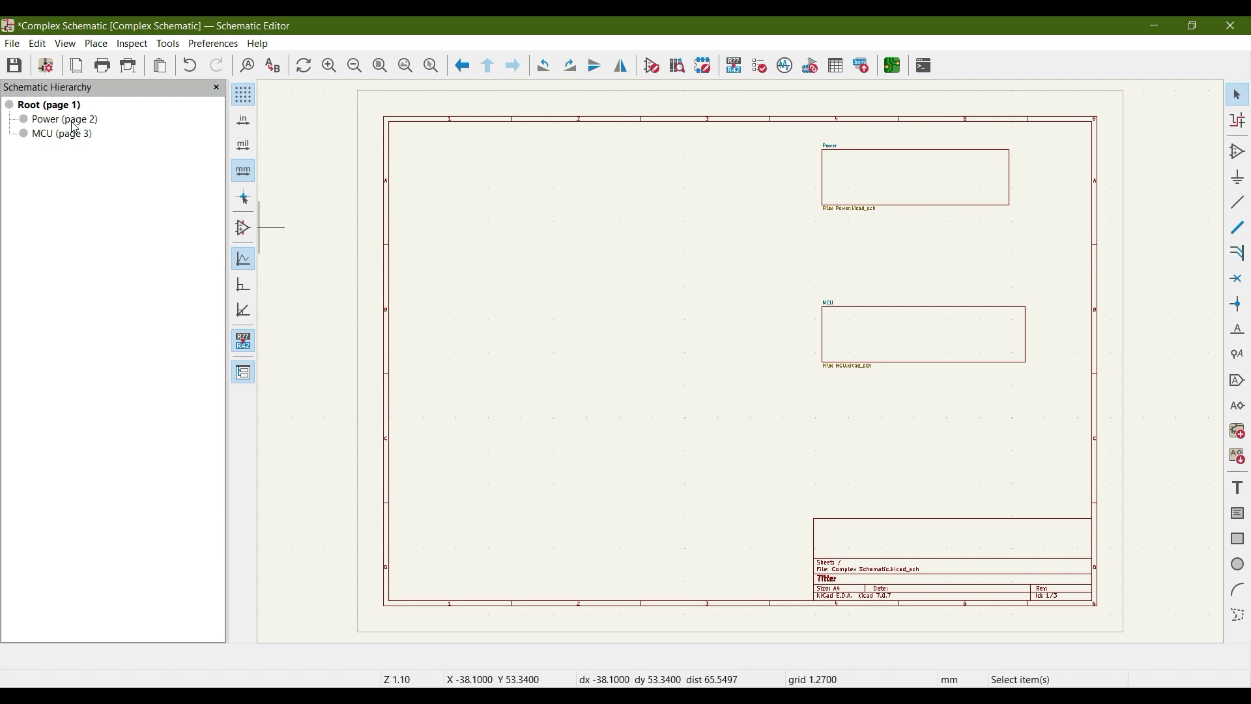
- Draw a hierarchical sheet about 89 × 23 mm above the title block on the Power page
left_click(65, 120)
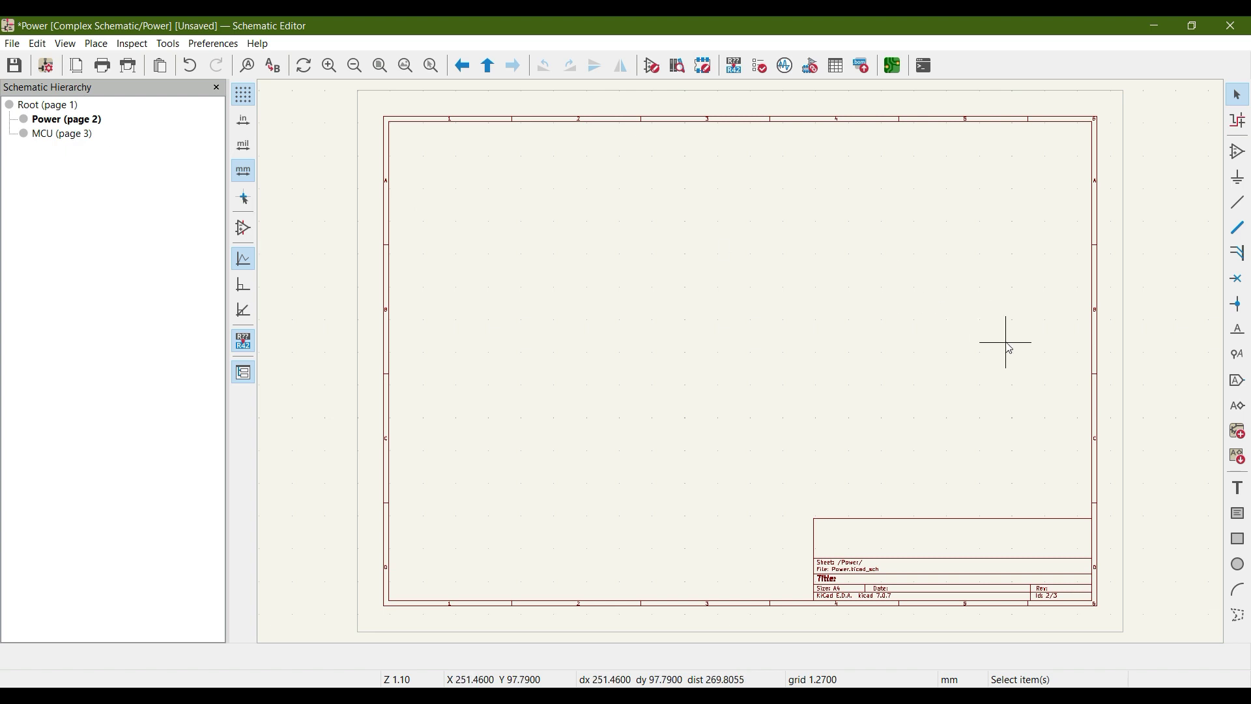
left_click(1239, 432)
left_click(803, 394)
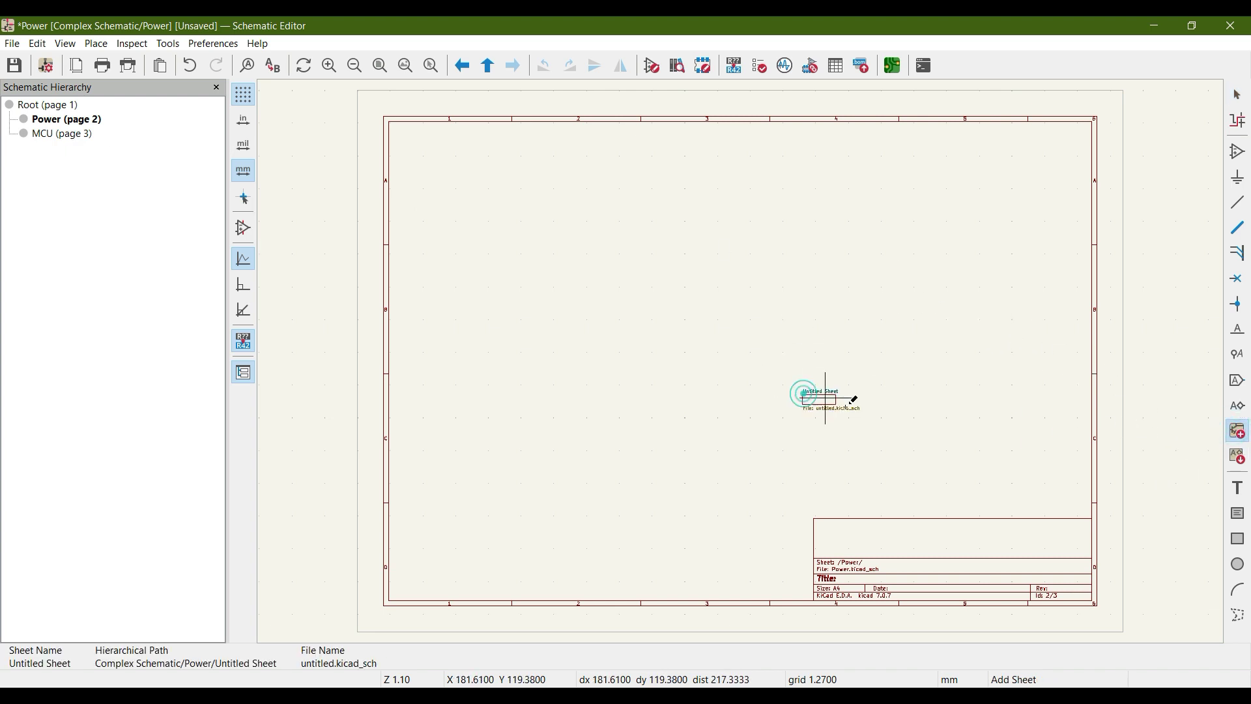
left_click(1033, 454)
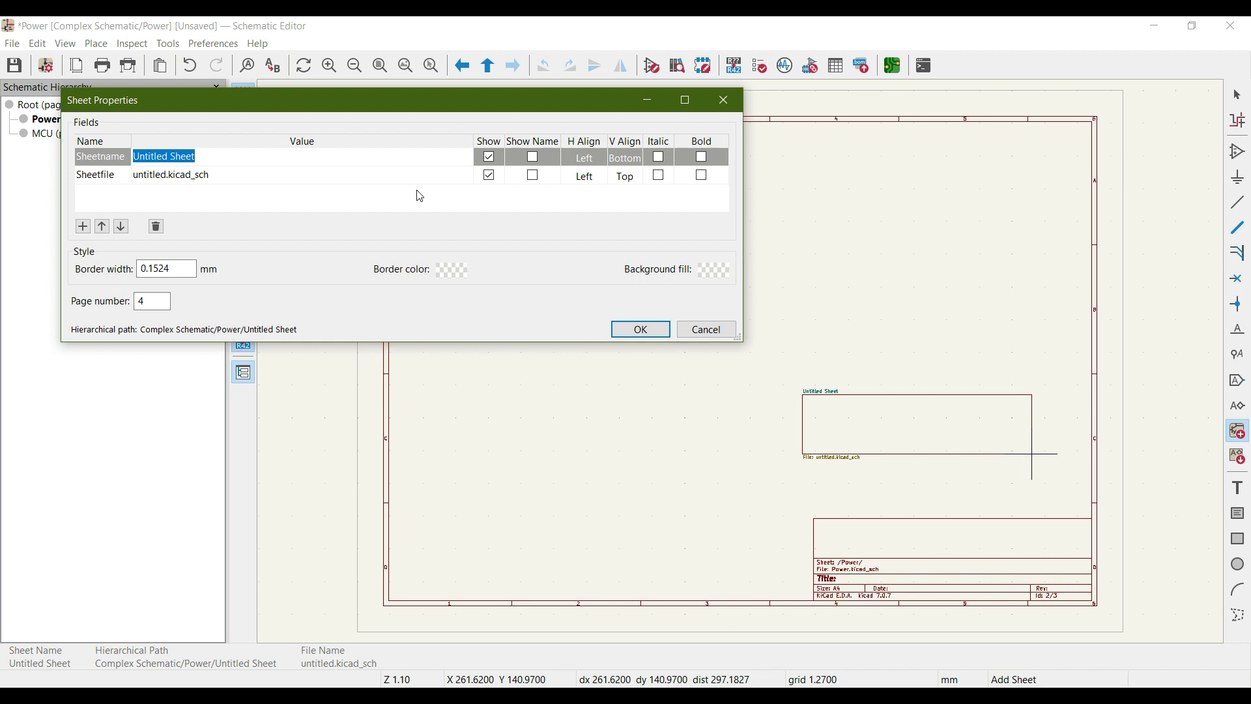
- Name the nested sheet Regulator, set its sheet file to Regulator.kicad_sch, and leave sheet placement
type("Regulator")
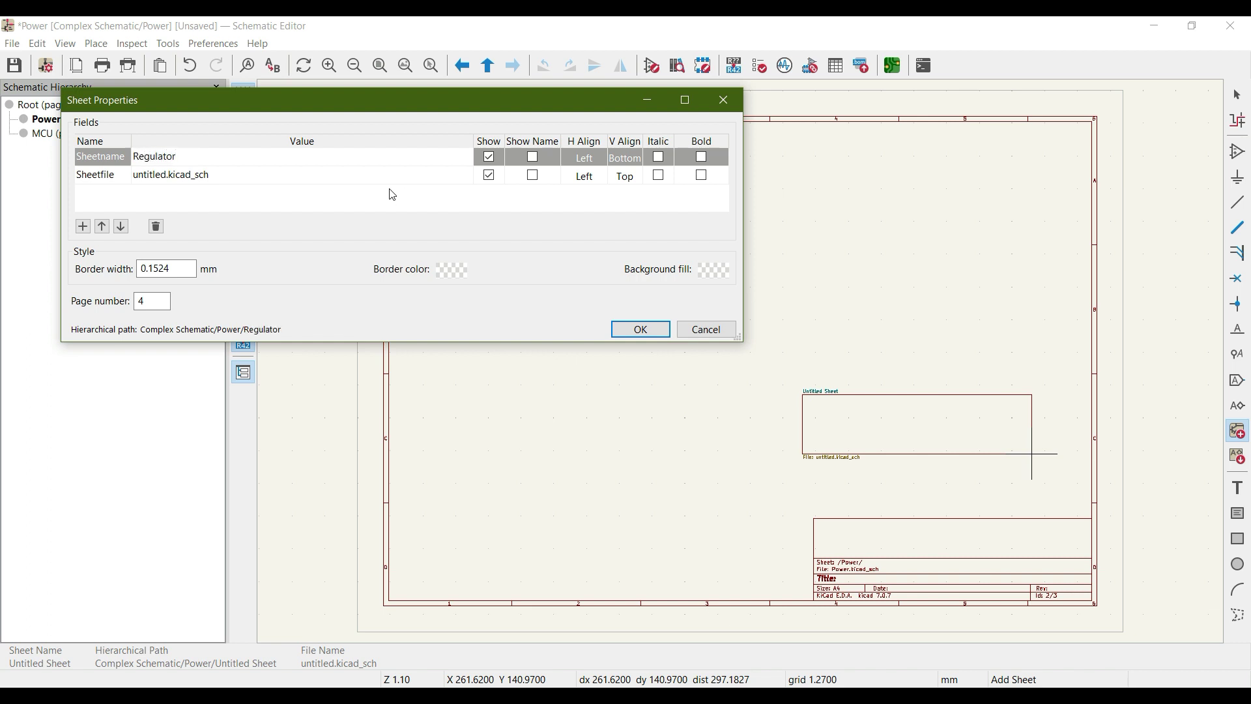
left_click(144, 181)
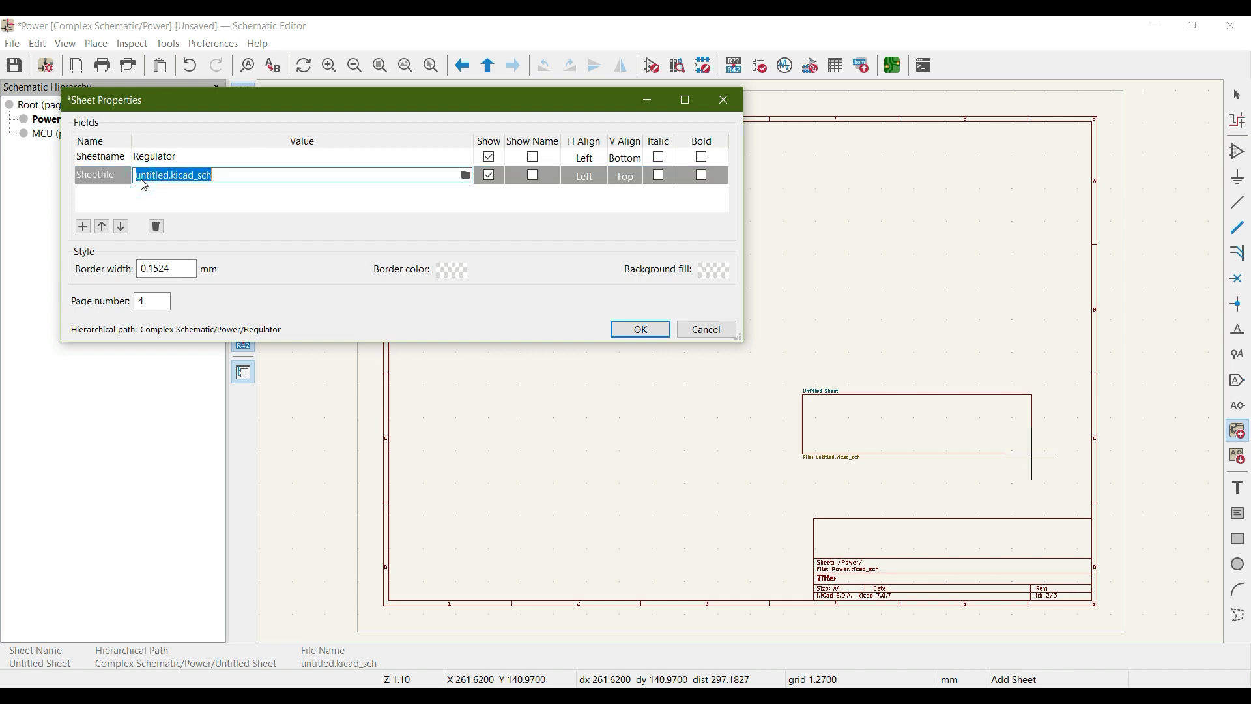
left_click(143, 183)
key("Delete")
key("Delete")
key("Delete")
key("Delete")
key("Delete")
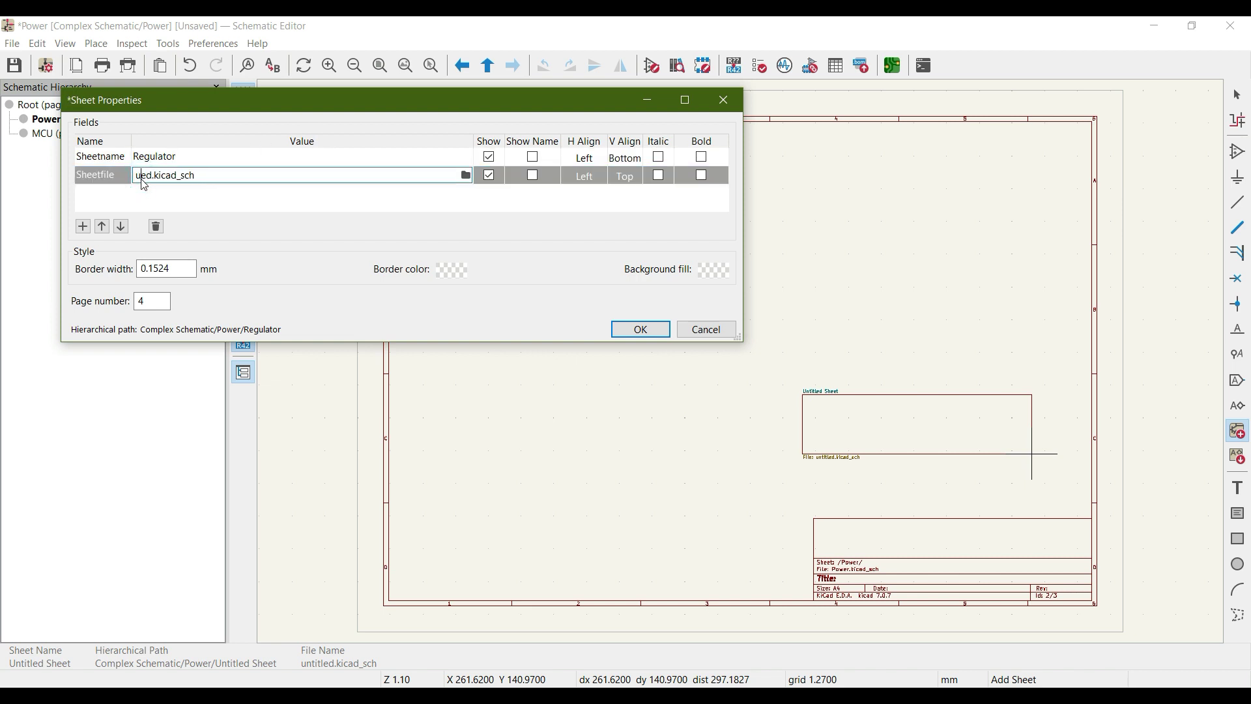
key("Delete")
key("BackSpace")
key("Delete")
key("Delete")
type("Regulator")
left_click(639, 328)
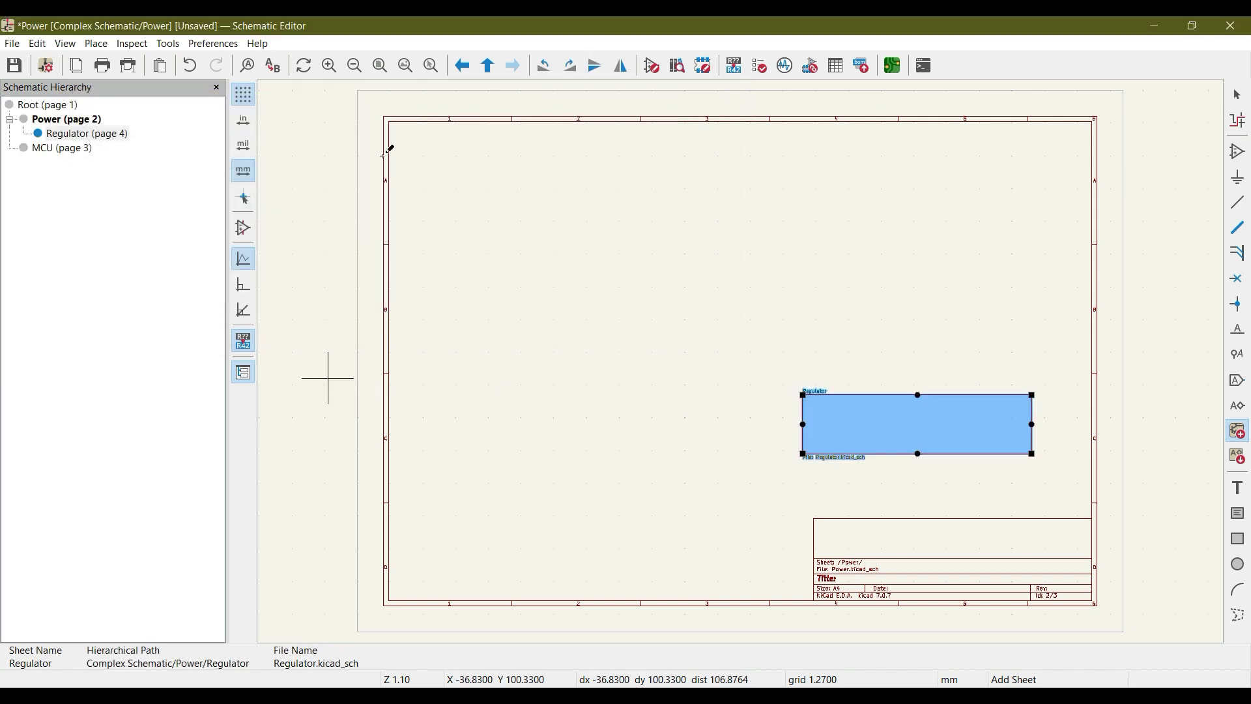
left_click(1241, 94)
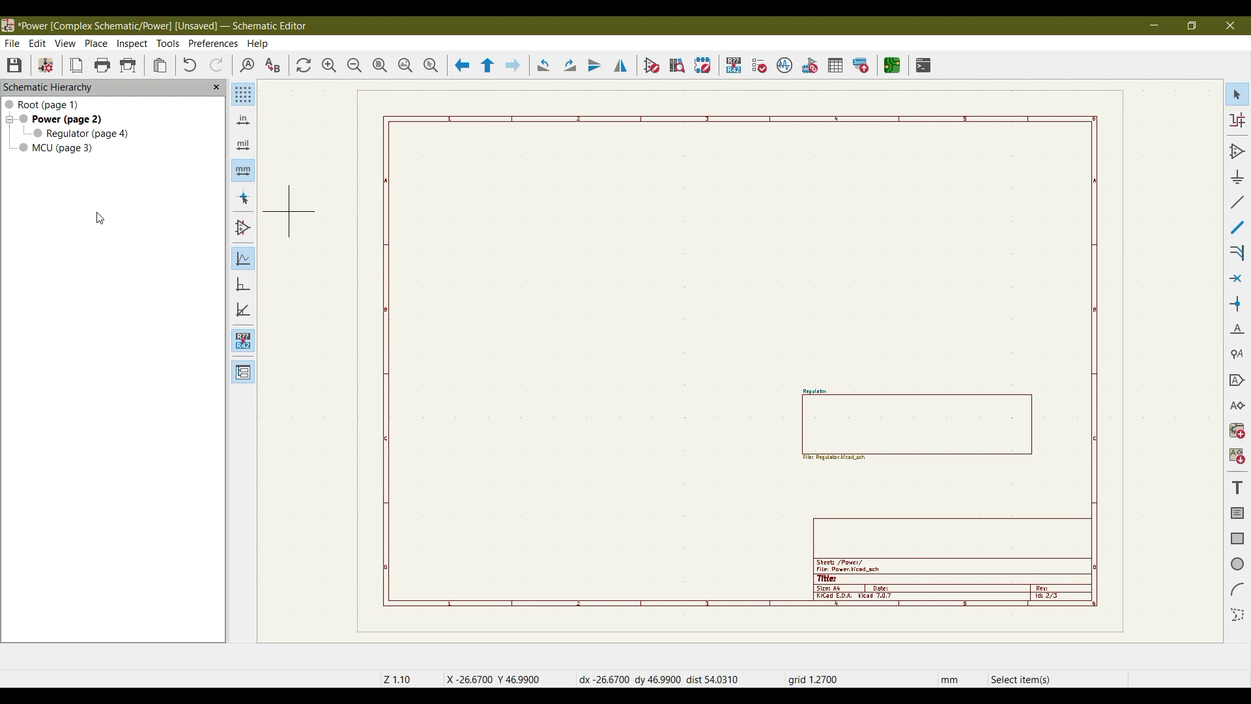
- Look through the Root, Power, MCU and Regulator pages using the schematic hierarchy, ending on Power
left_click(43, 106)
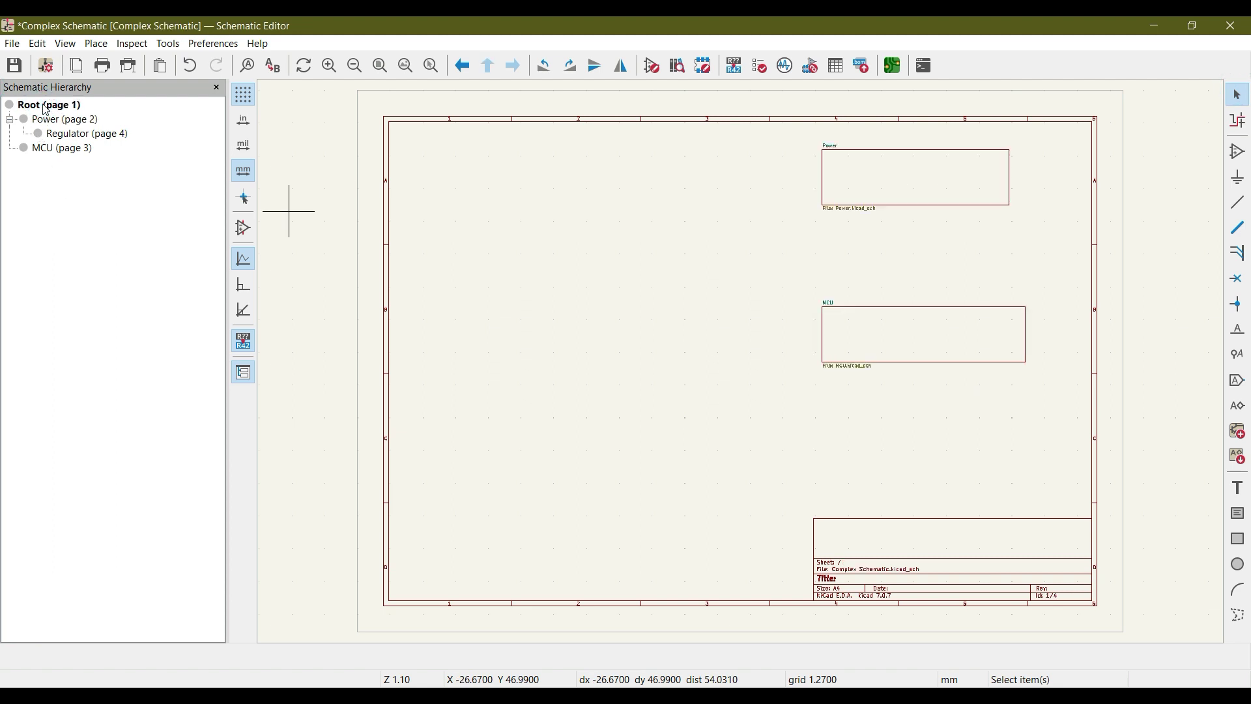
left_click(45, 122)
left_click(40, 149)
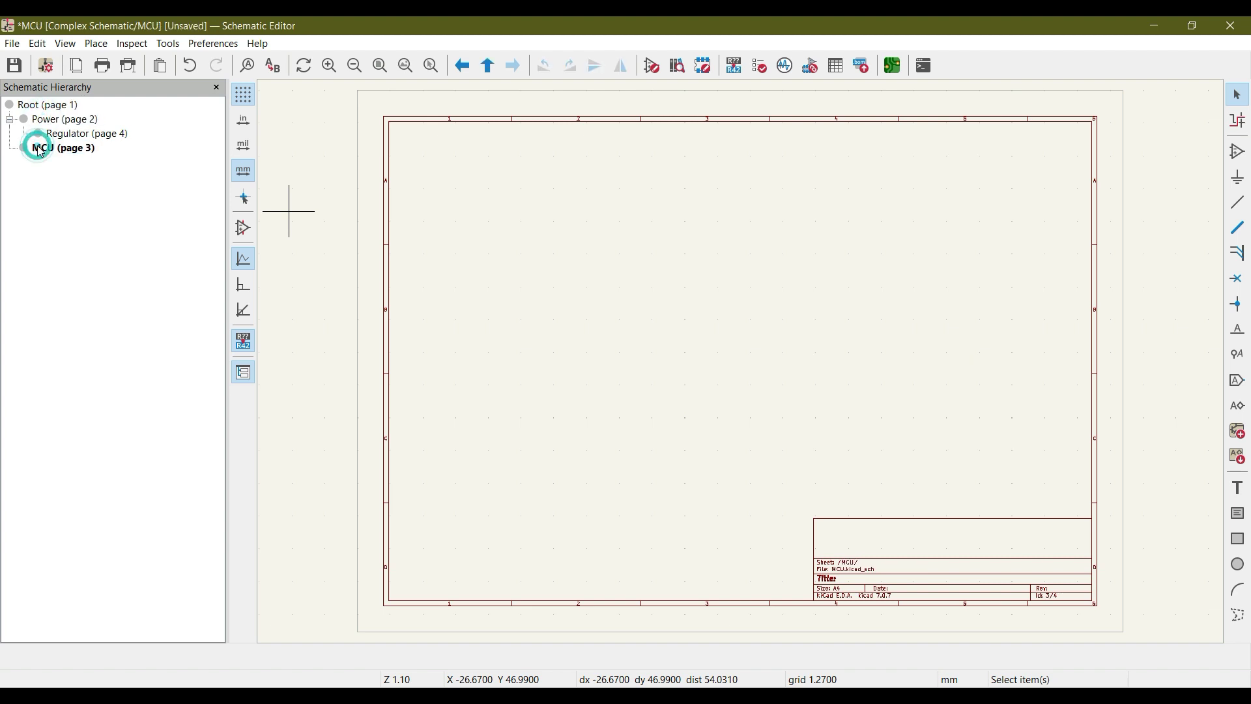
left_click(48, 121)
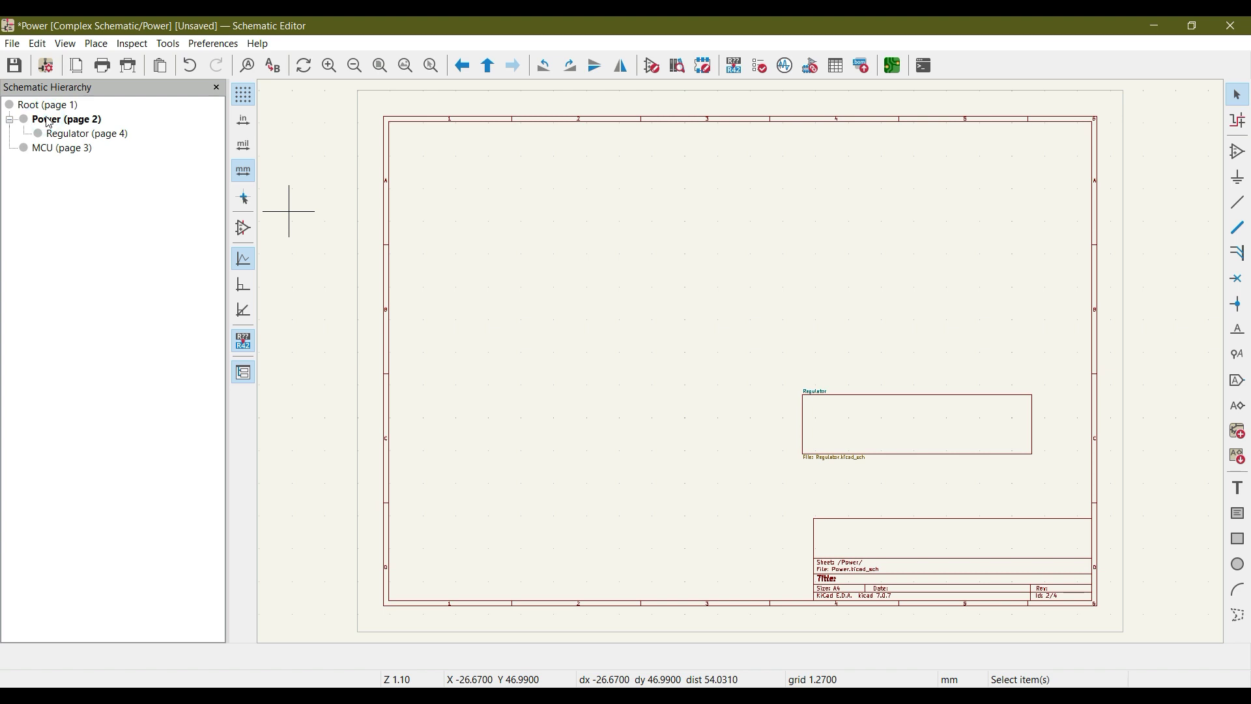
left_click(77, 135)
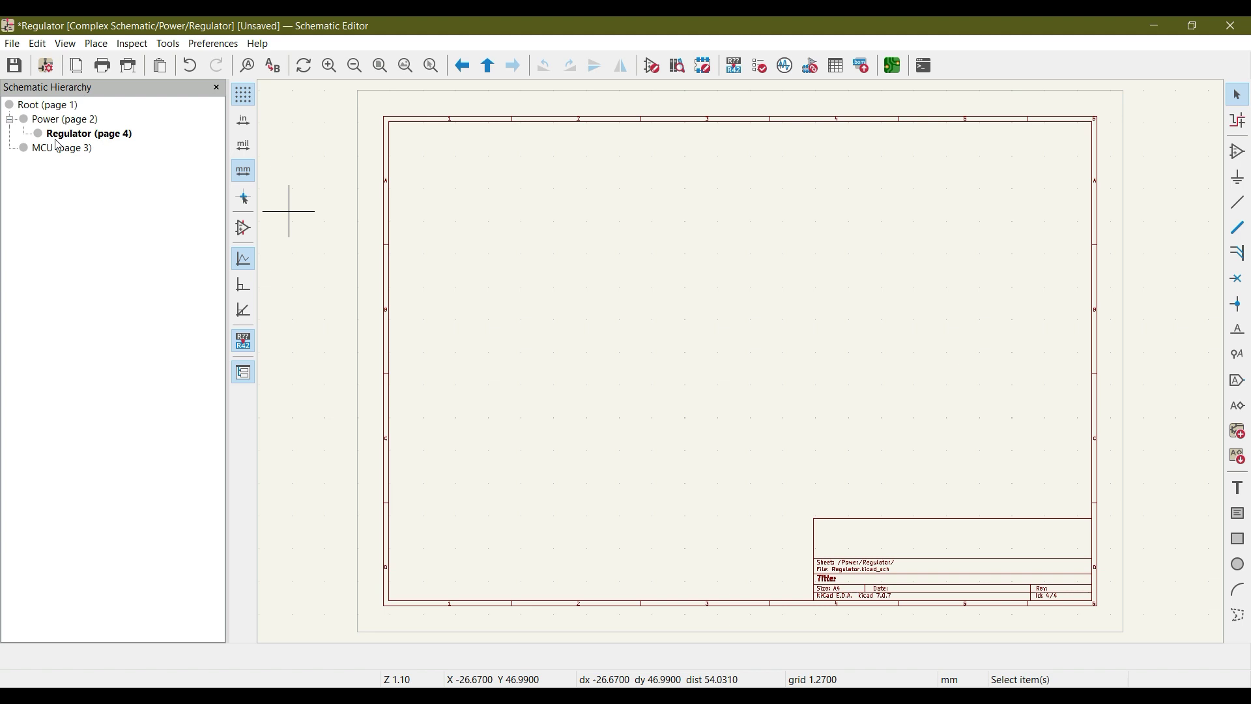
left_click(50, 105)
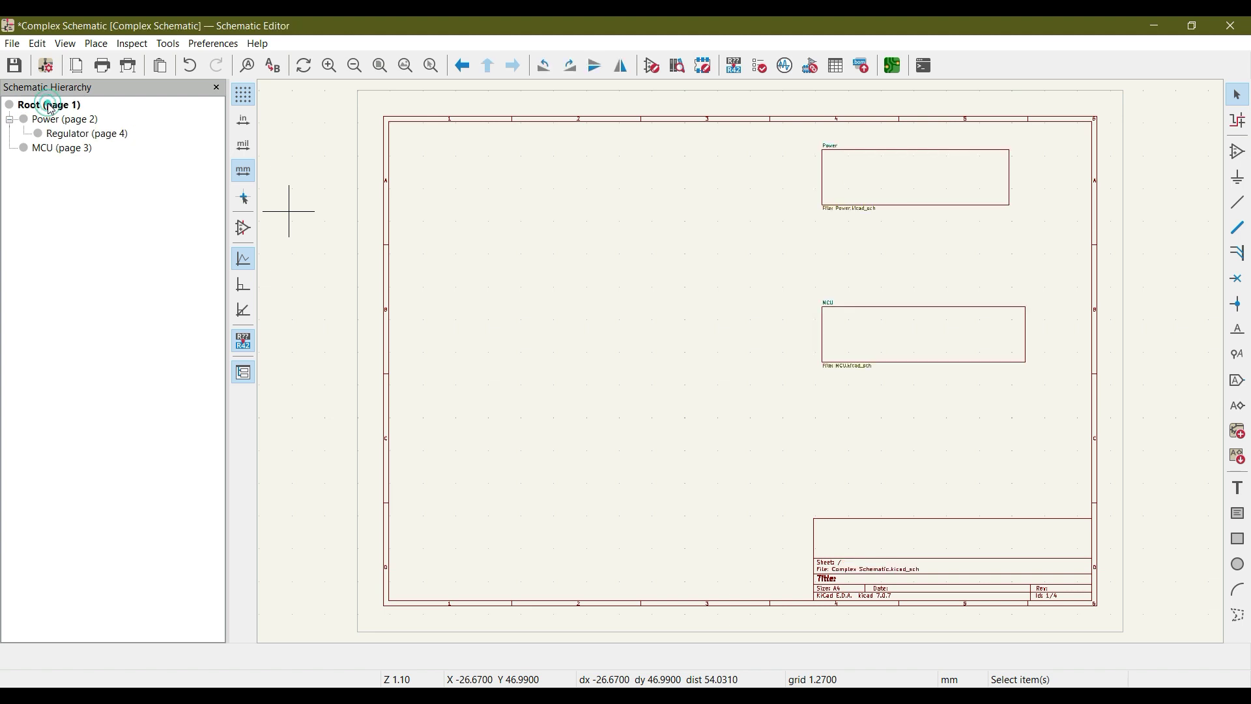
left_click(48, 120)
left_click(43, 148)
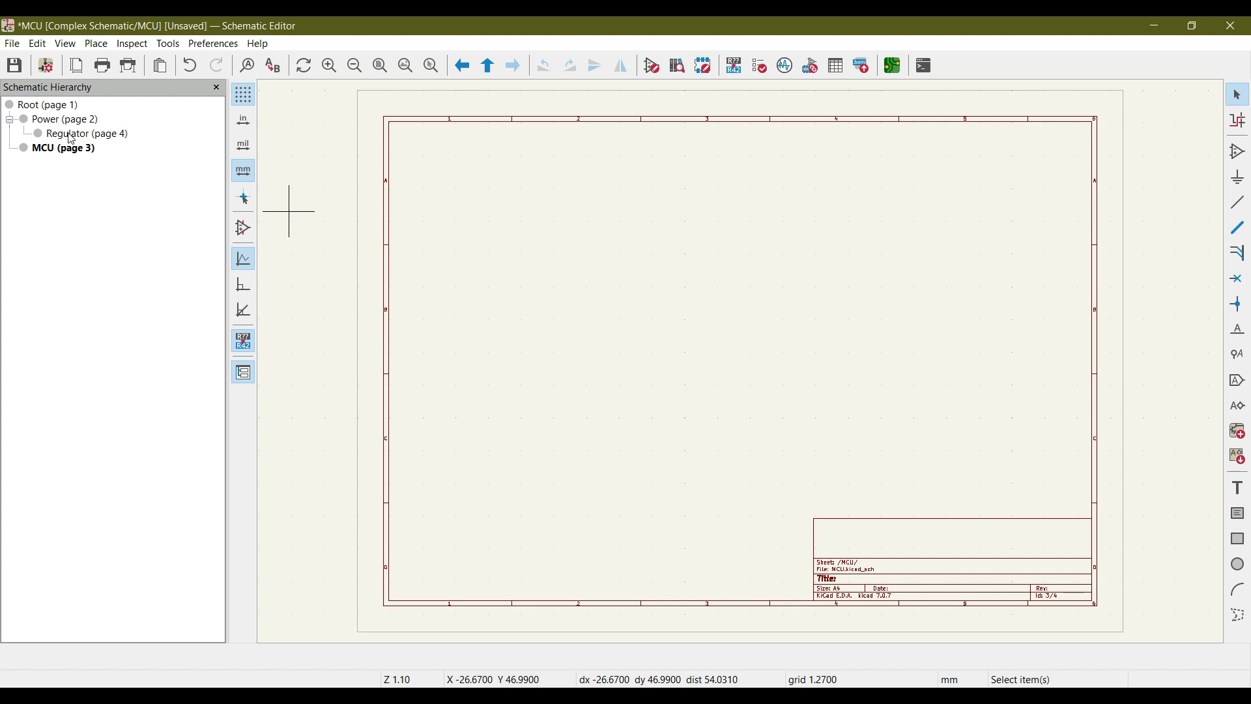
left_click(72, 138)
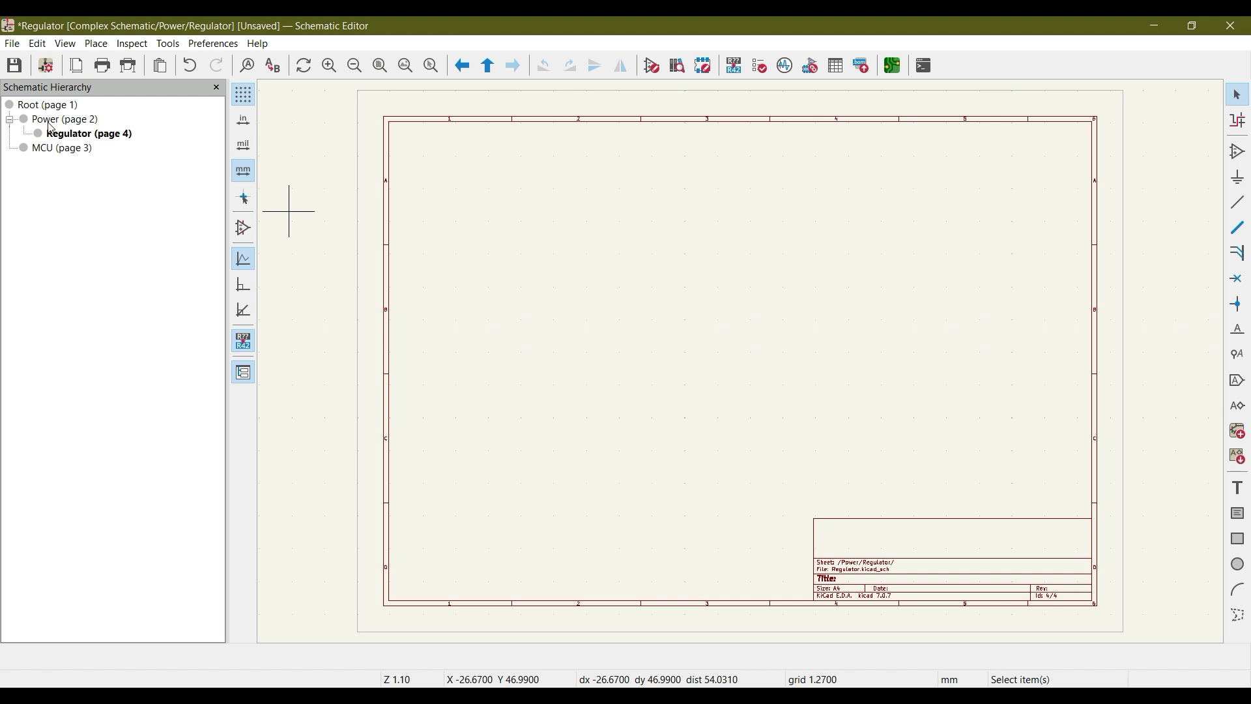
left_click(57, 120)
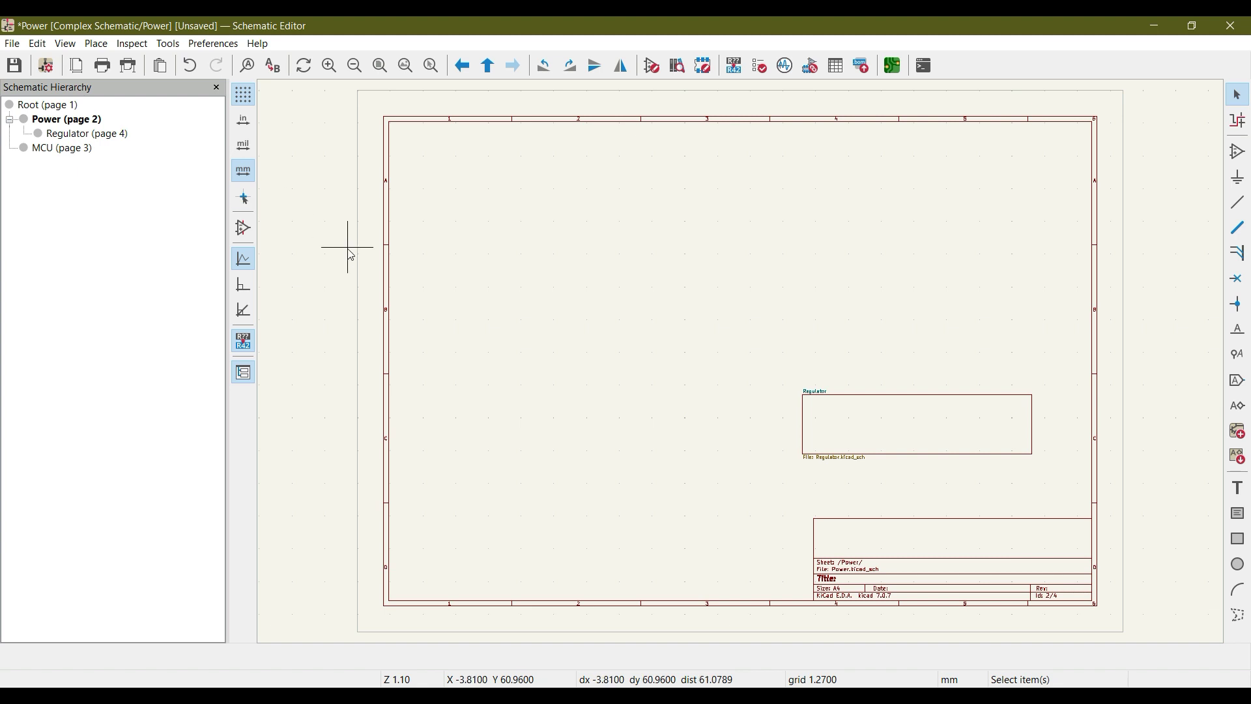
- Return to Root and descend through the Power block into the Regulator sheet by opening the blocks directly
left_click(51, 106)
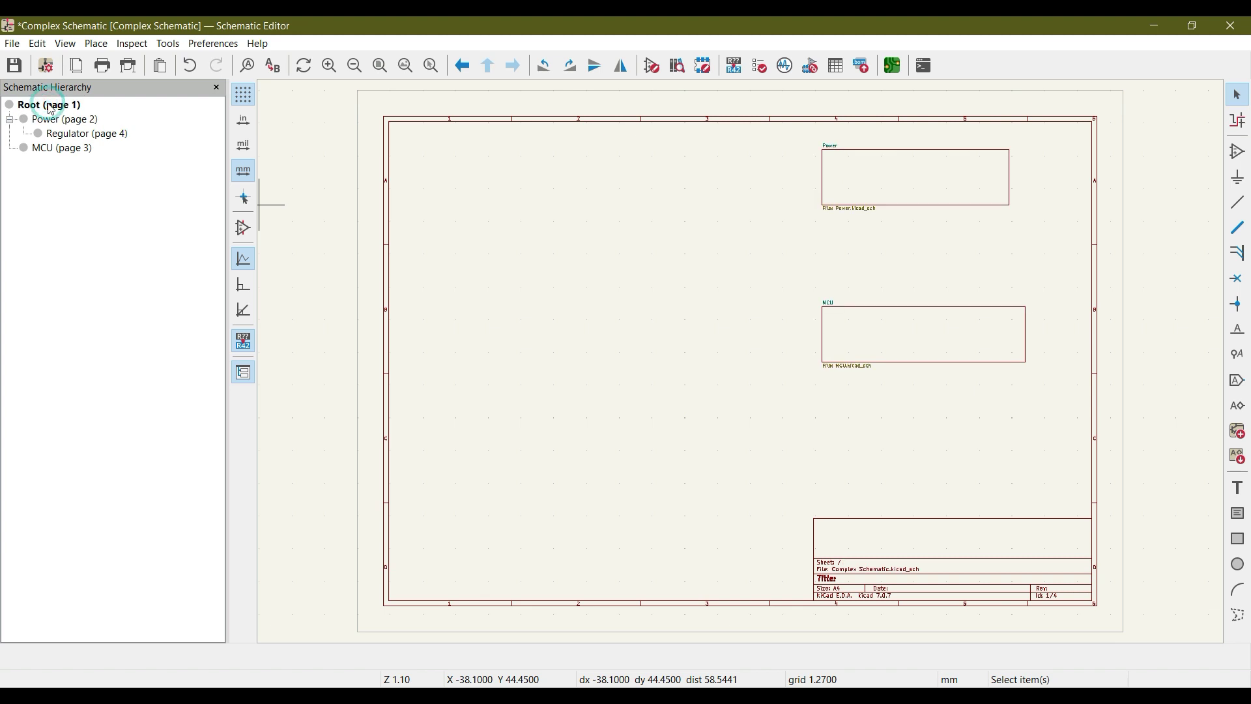
left_click(908, 182)
double_click(908, 183)
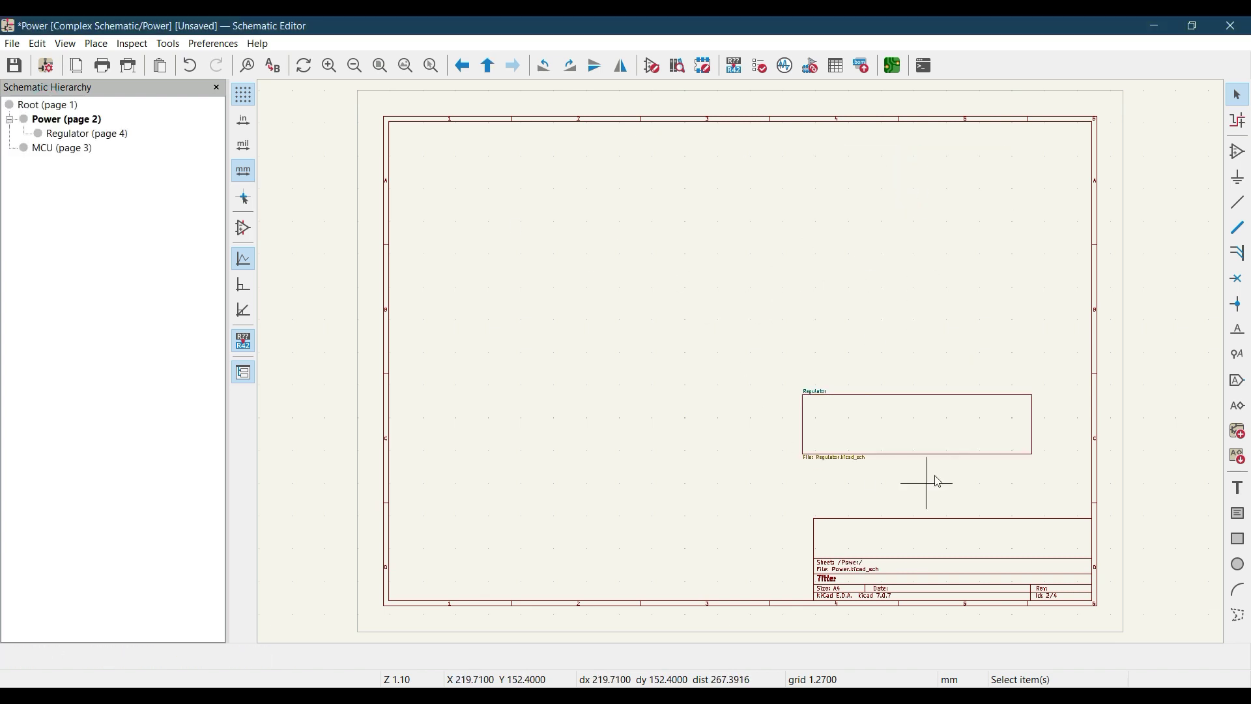
double_click(926, 420)
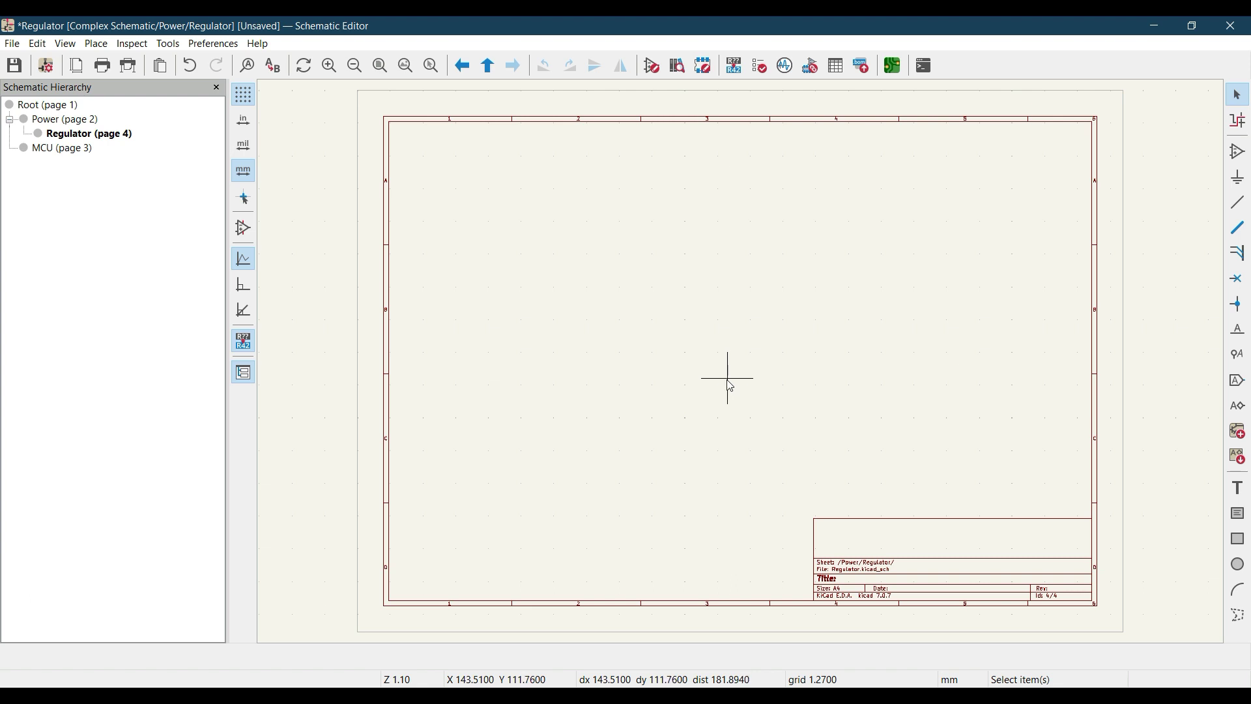
- Examine the sheet path and file name in the Regulator page's title block
scroll(916, 577, "up", 2)
scroll(744, 369, "up", 4)
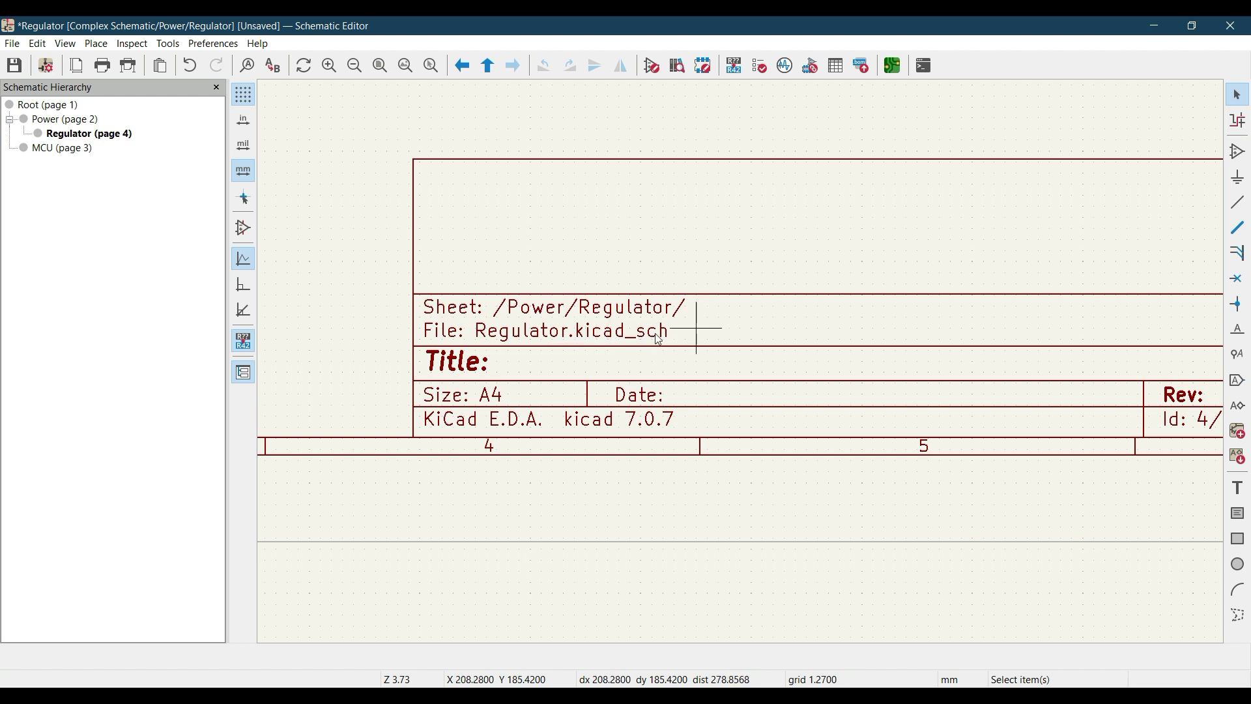
middle_click_drag(562, 381, 570, 512)
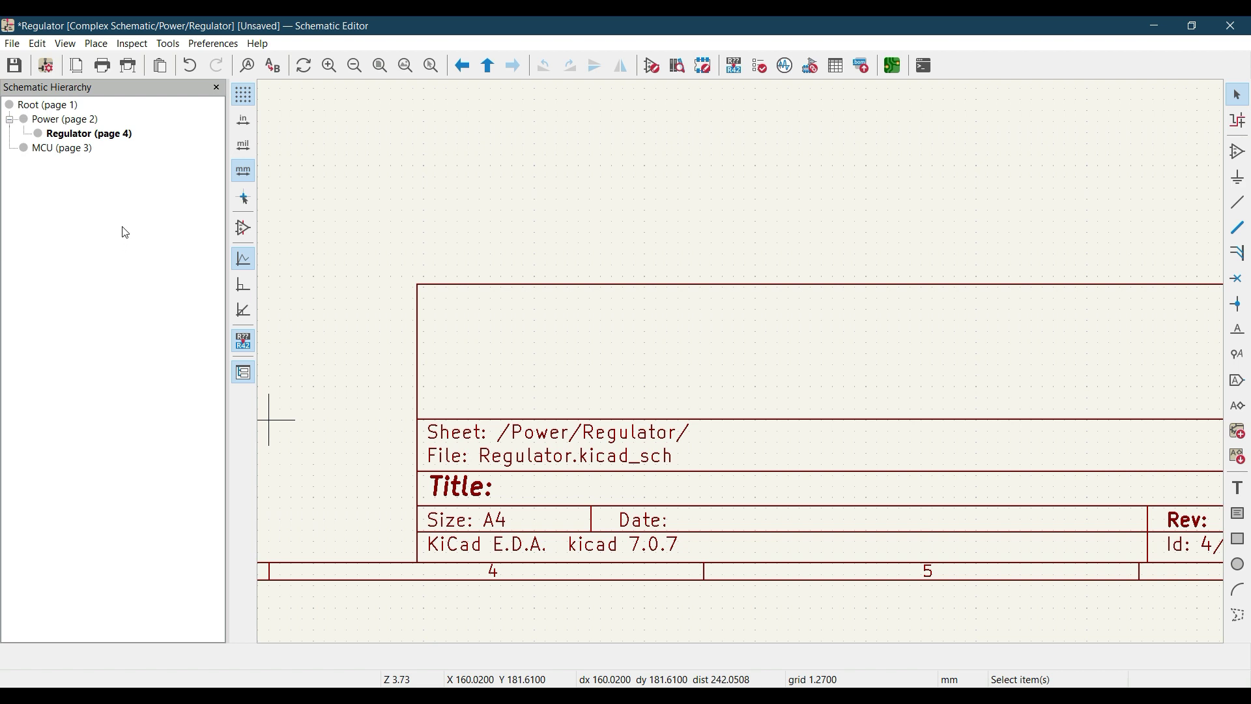
- Go through Root to the MCU page, examine its title block's sheet path, and fit the page in view
left_click(56, 105)
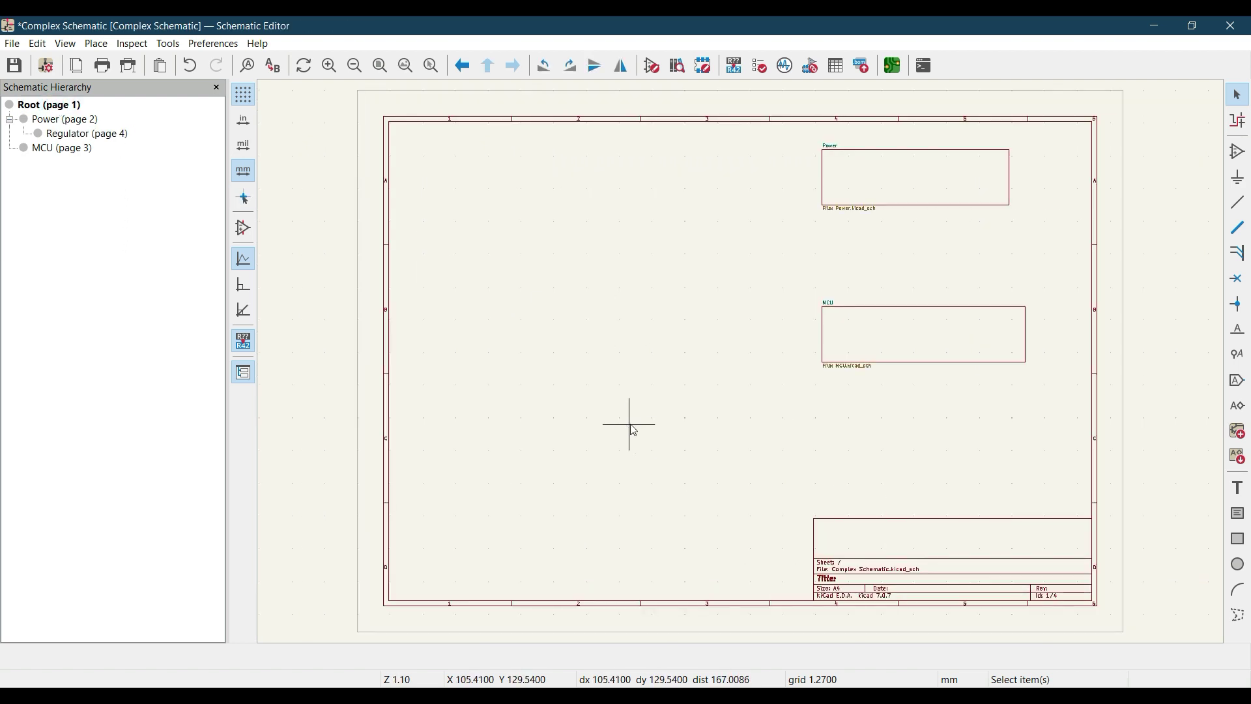
left_click(59, 154)
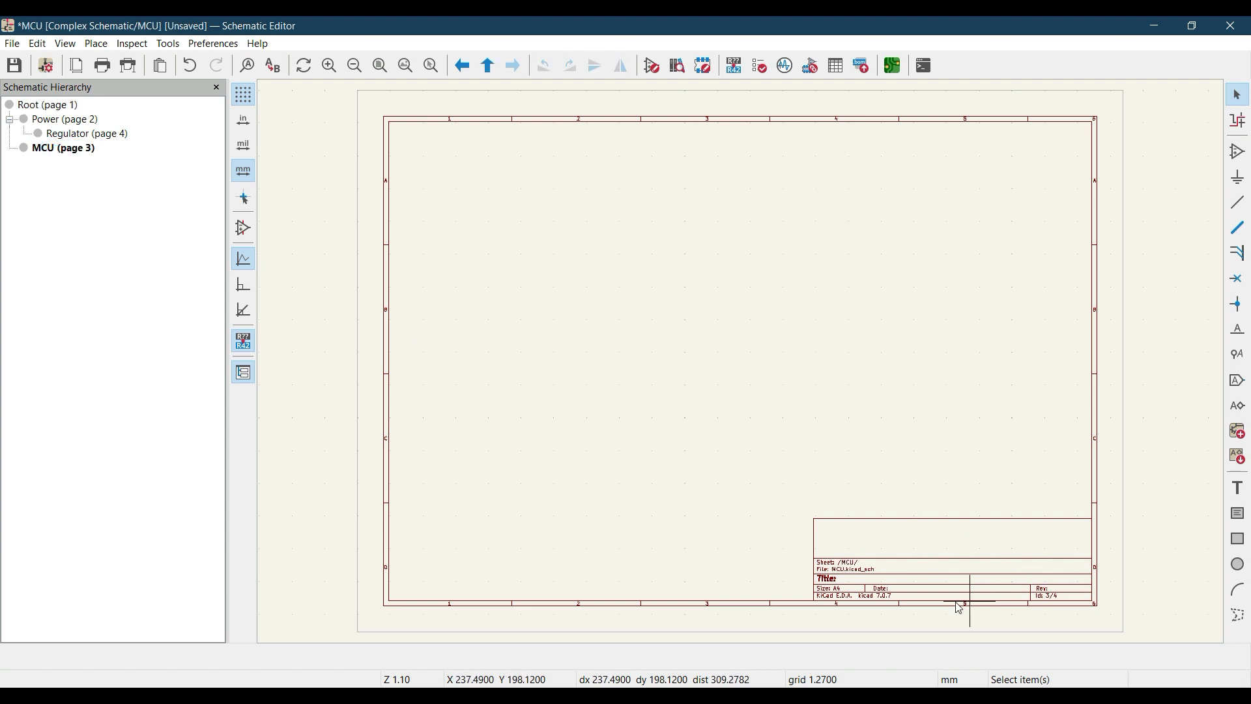
scroll(873, 557, "up", 5)
scroll(745, 368, "up", 2)
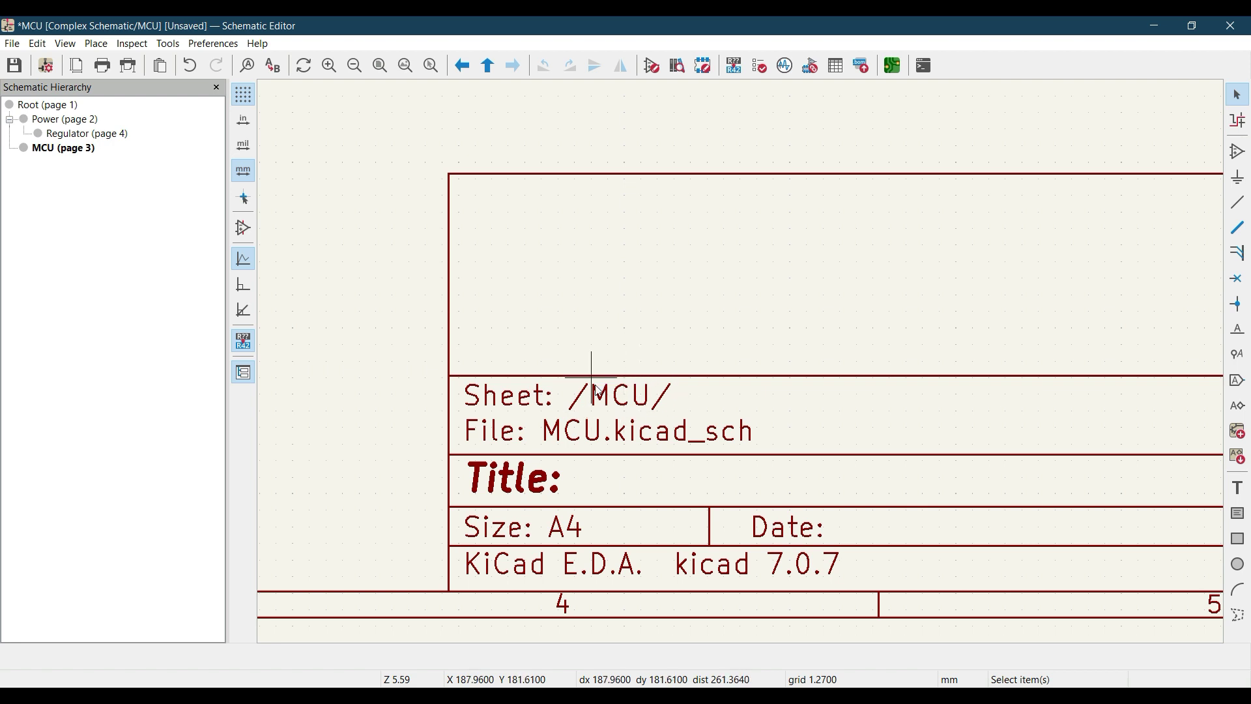
scroll(597, 392, "down", 10)
scroll(741, 244, "up", 2, "shift")
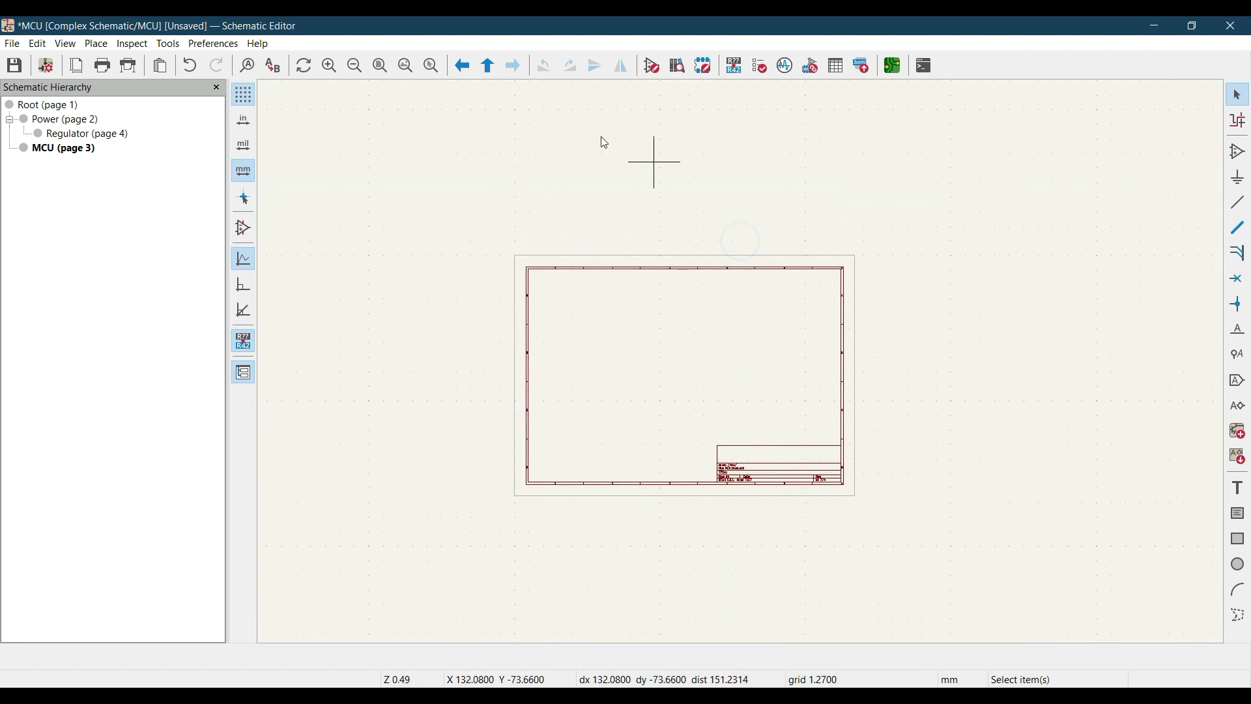
left_click(380, 65)
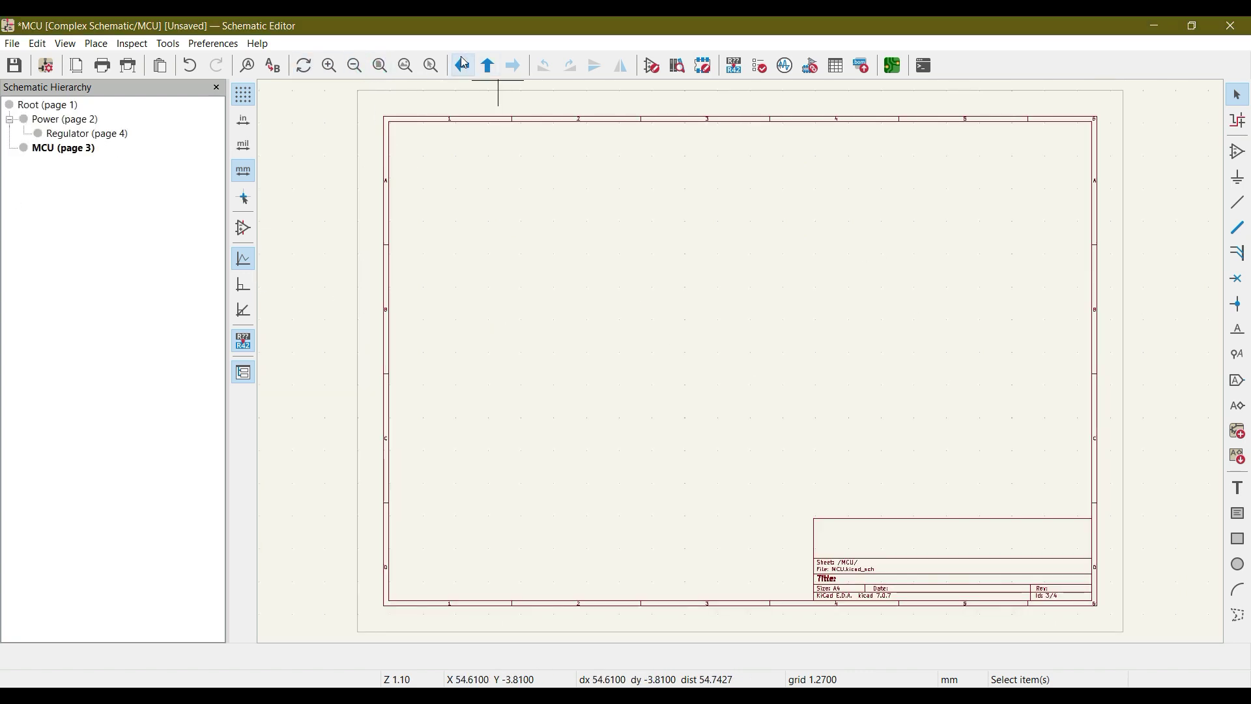
- Go up from MCU to Root, step back through the visited sheets to Regulator, and go up to its parent Power sheet
left_click(490, 67)
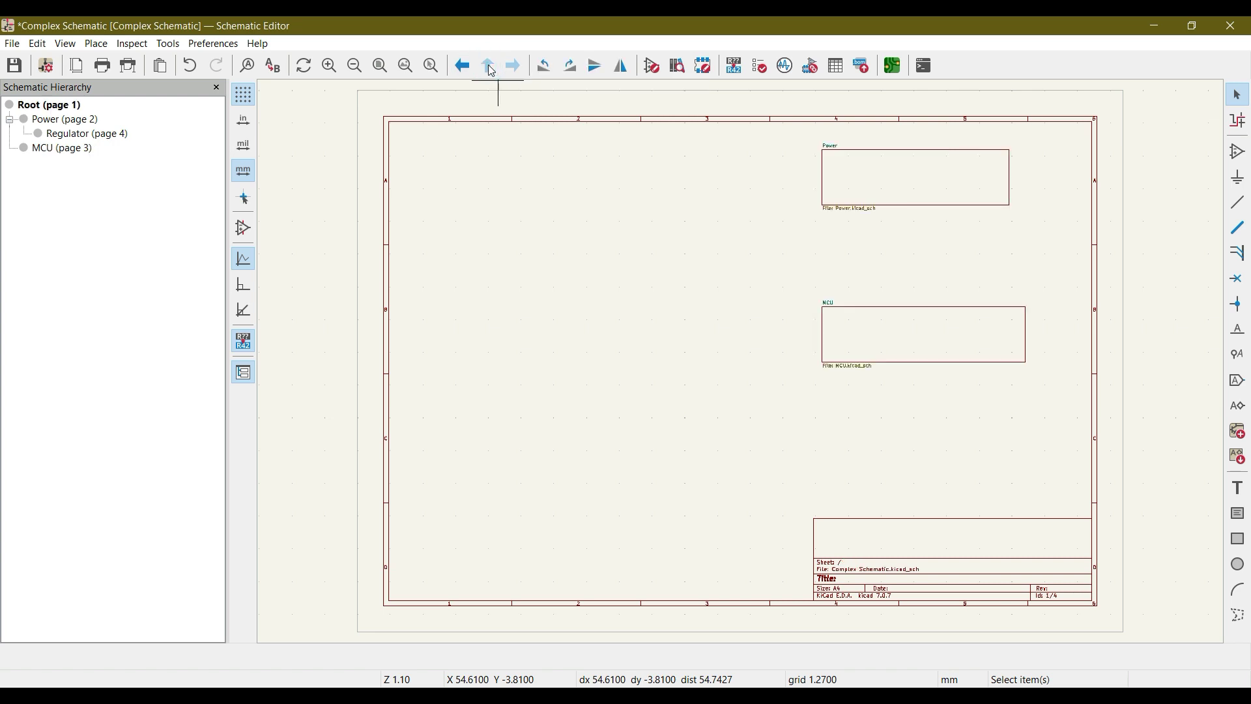
left_click(464, 65)
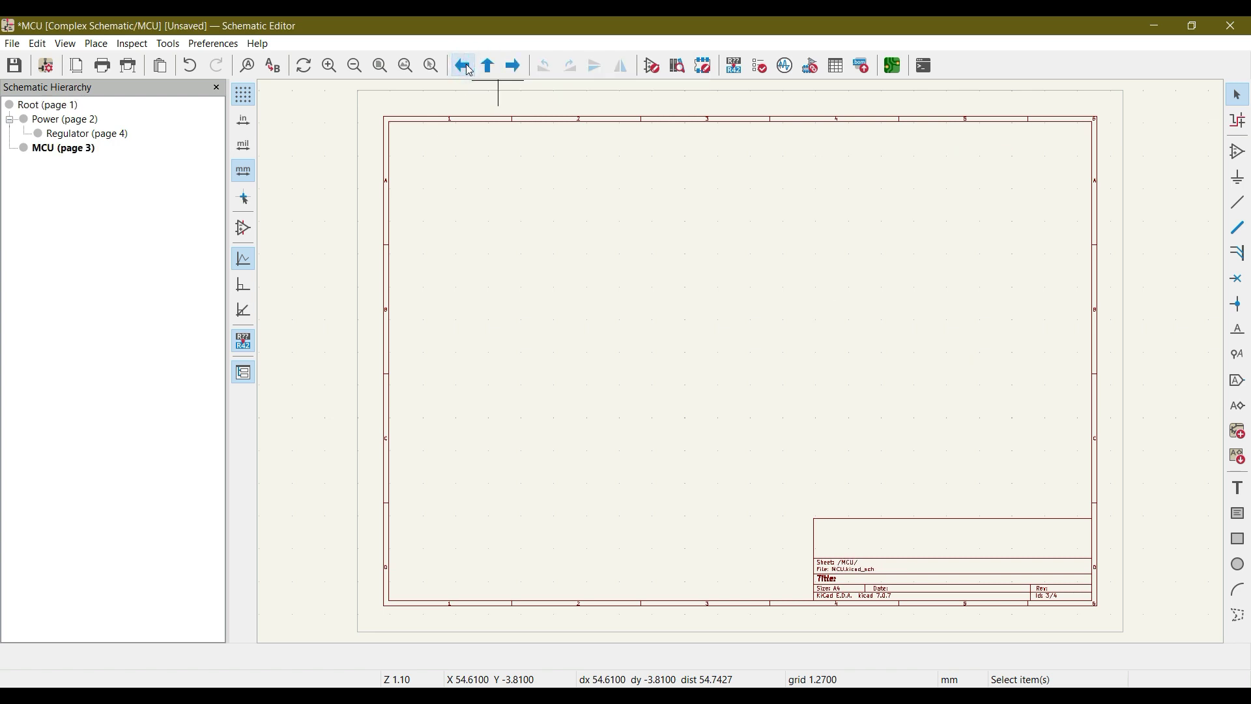
left_click(464, 66)
left_click(468, 67)
left_click(489, 65)
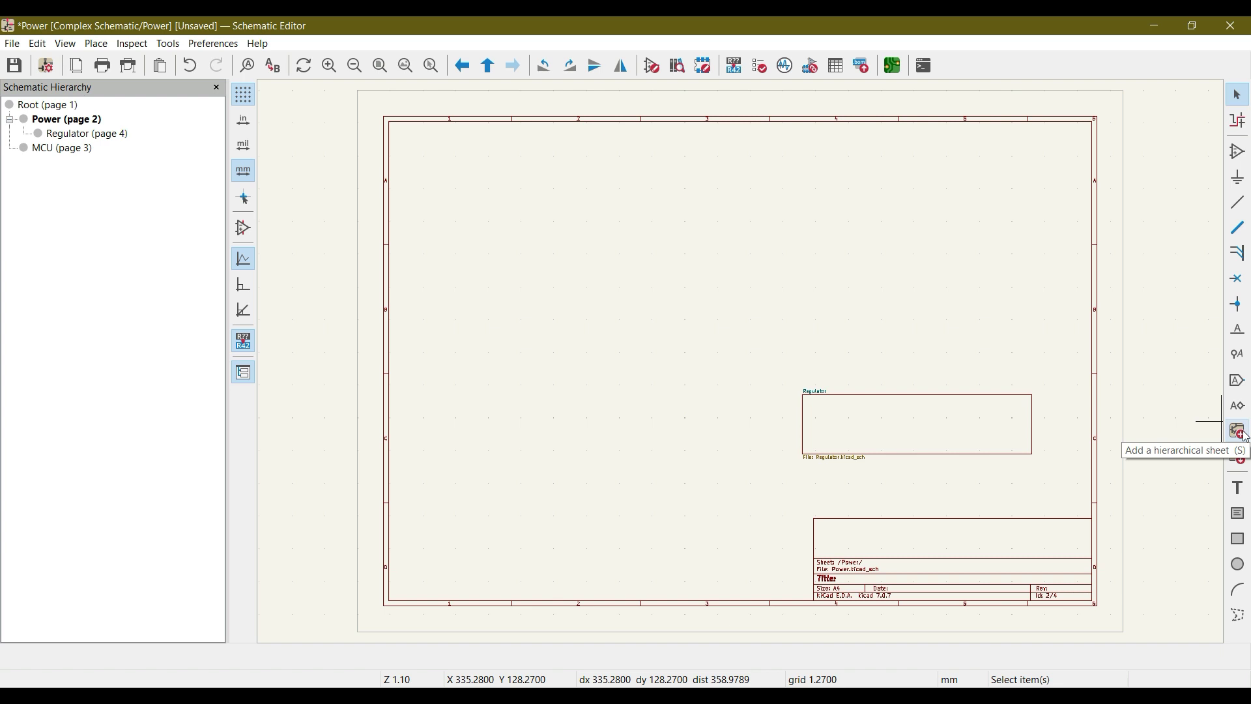
- Draw a hierarchical sheet block on the Power page, above and to the left of the Regulator block, ending near X 156, Y 84 mm
key("s")
left_click(590, 267)
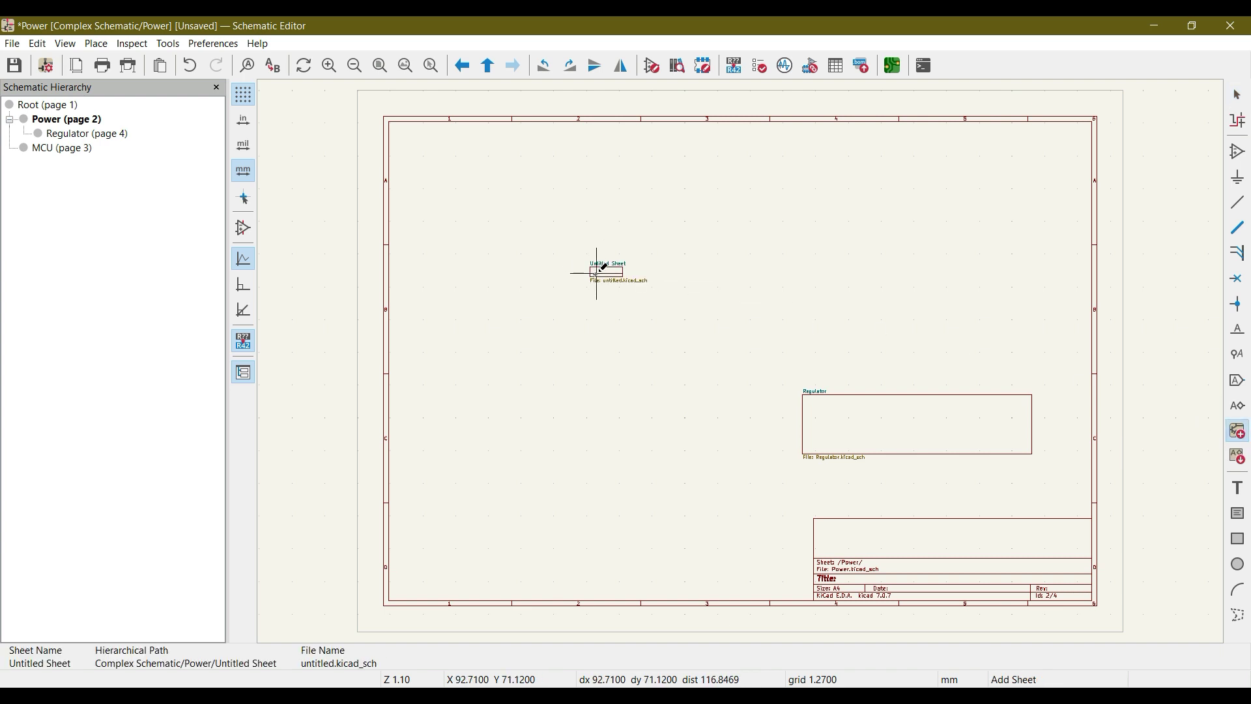
left_click(761, 306)
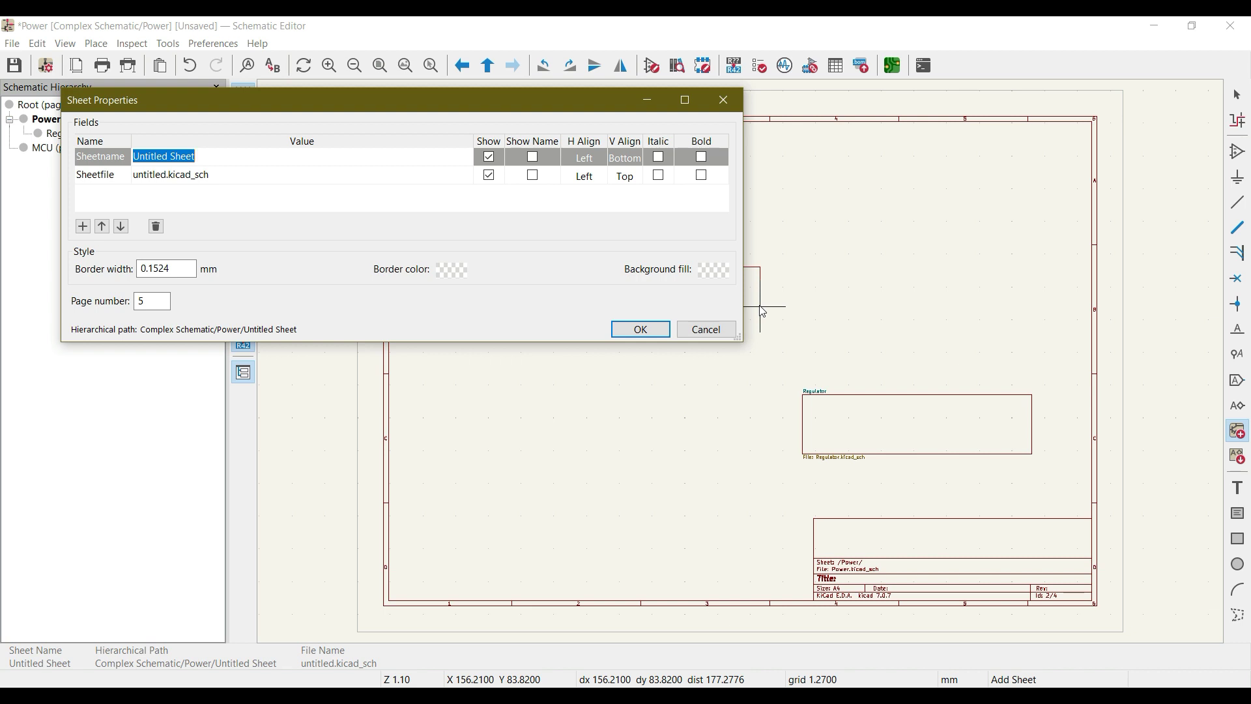
- Name the new sheet Indications with the sheet file indications, and finish adding sheets
type("Indicat")
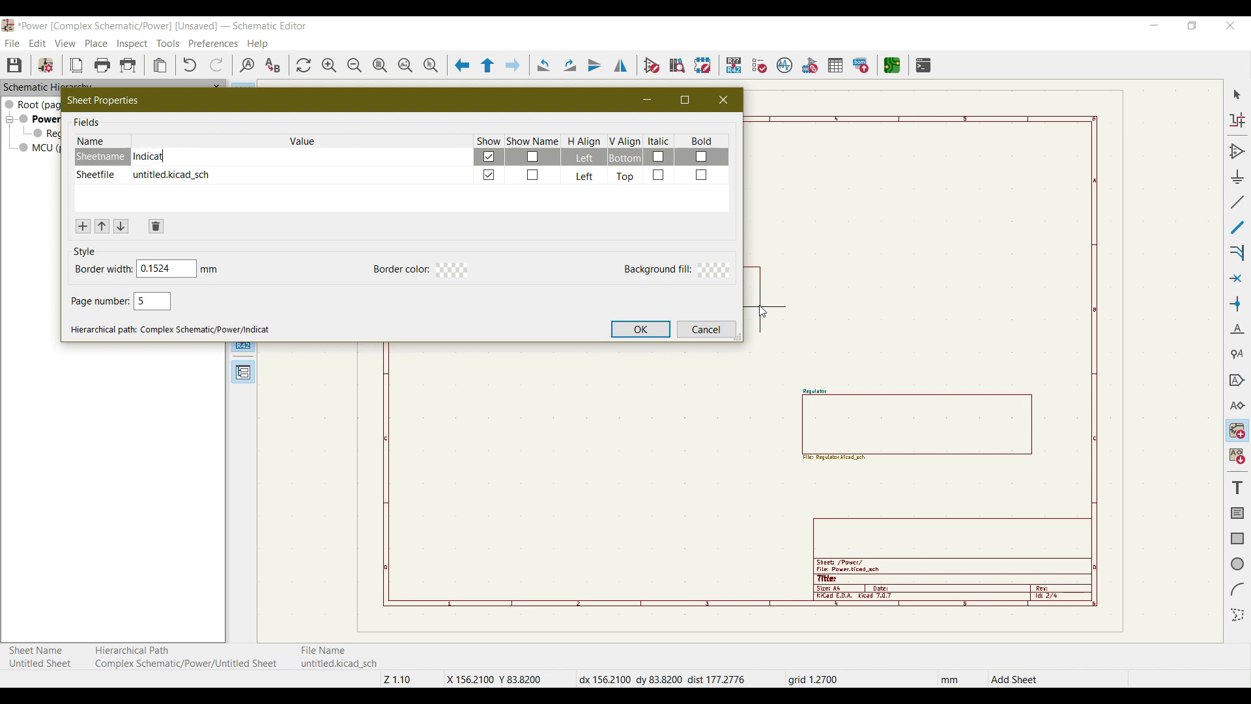
type("tions")
left_click(157, 176)
type("indicatio")
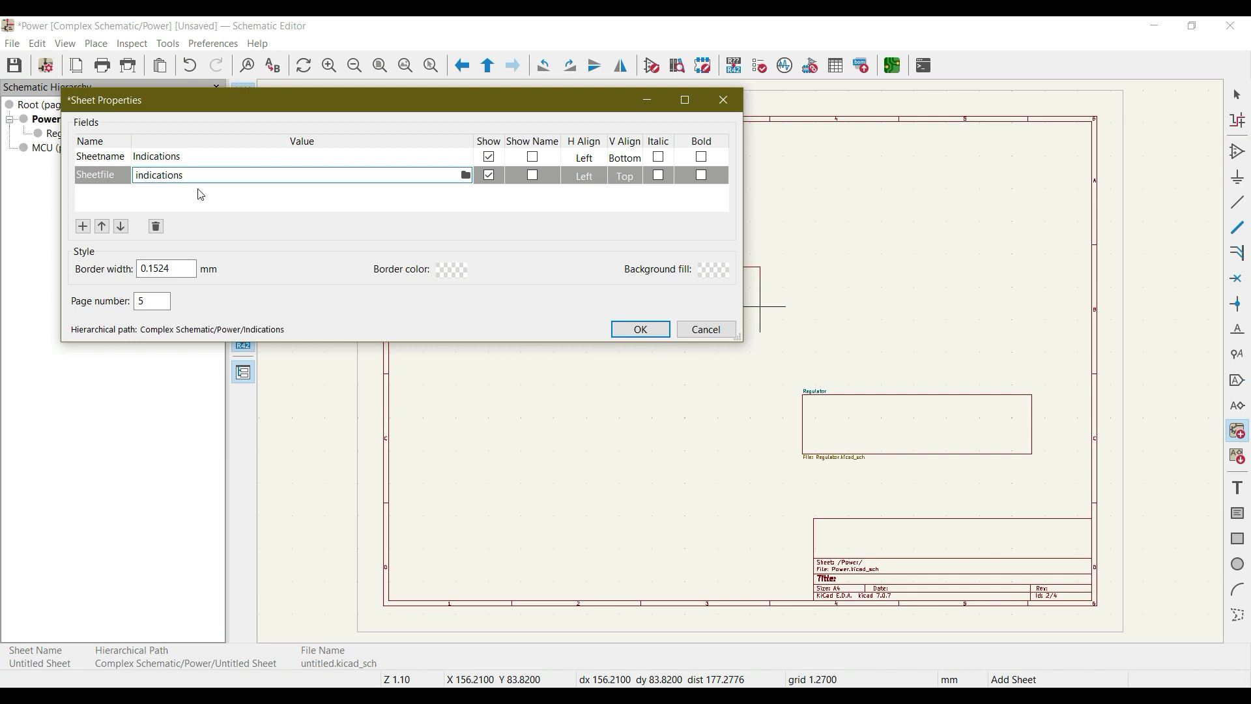
left_click(641, 329)
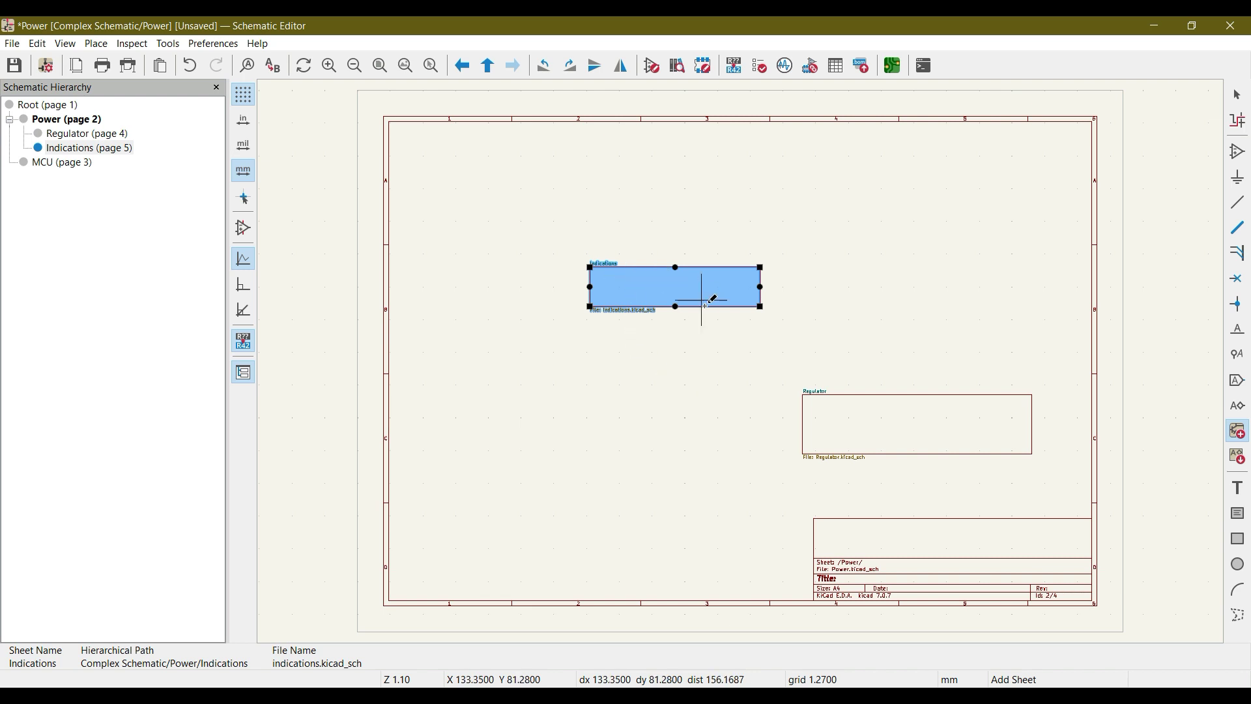
key("Escape")
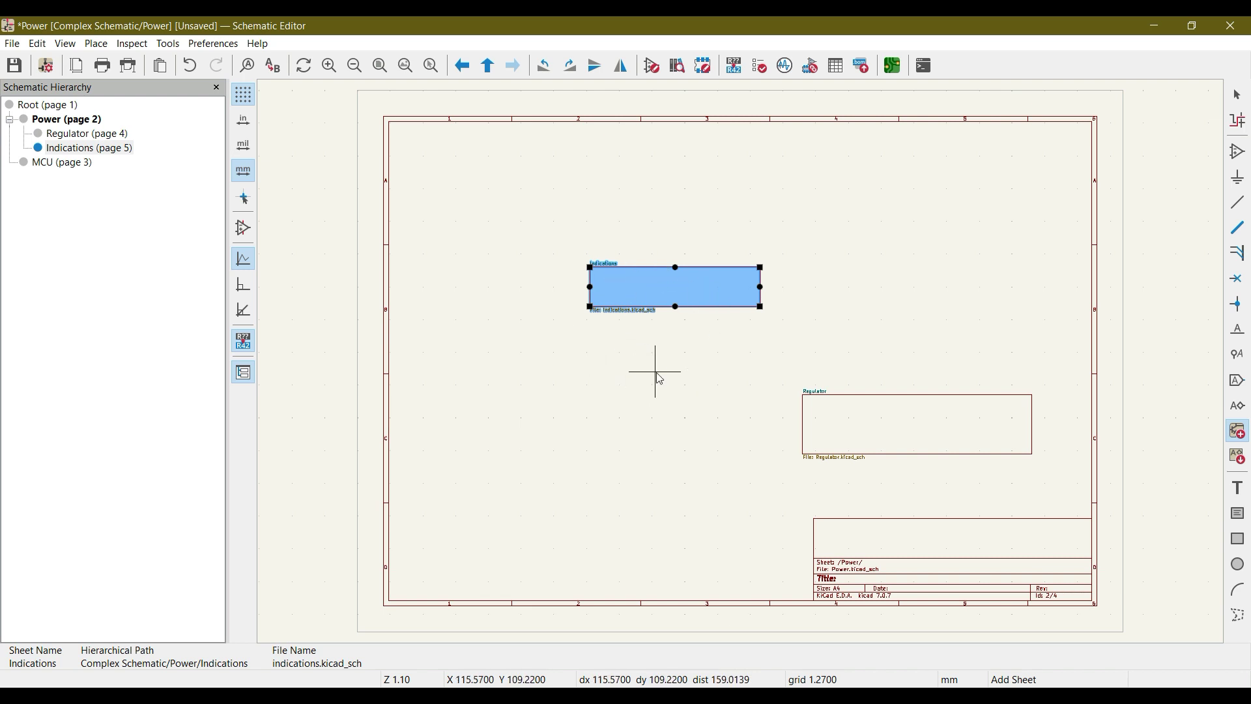
key("Escape")
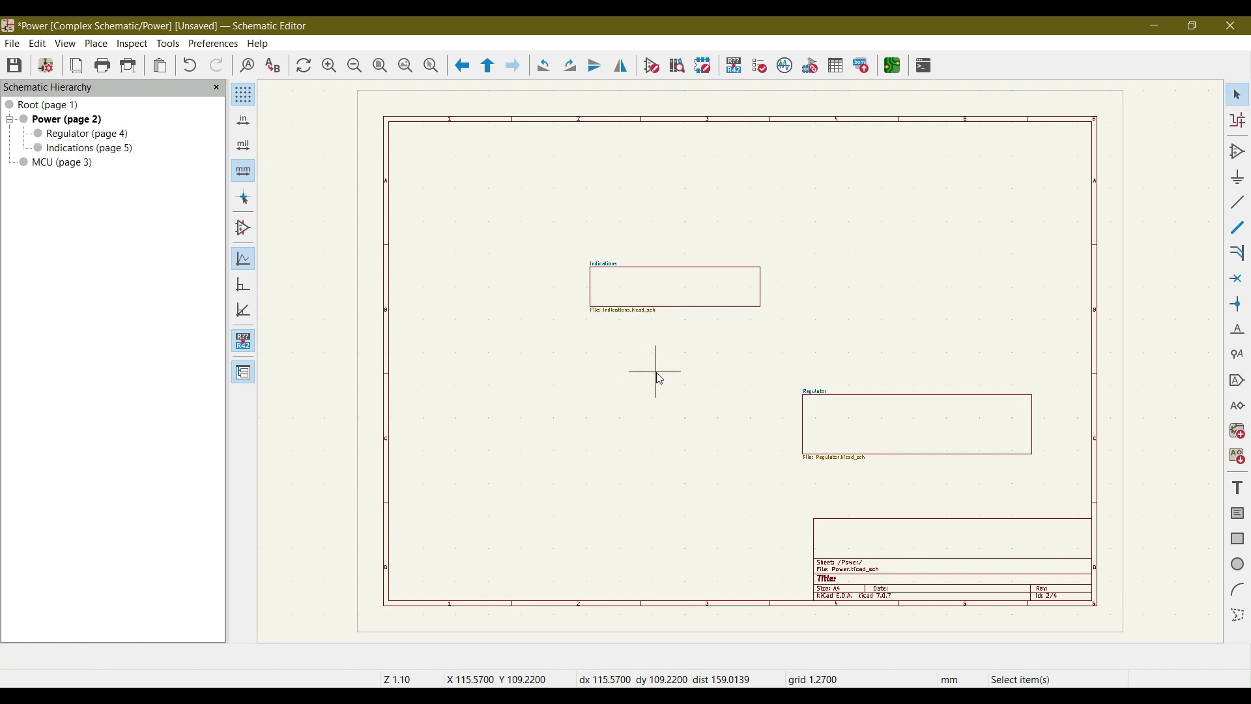